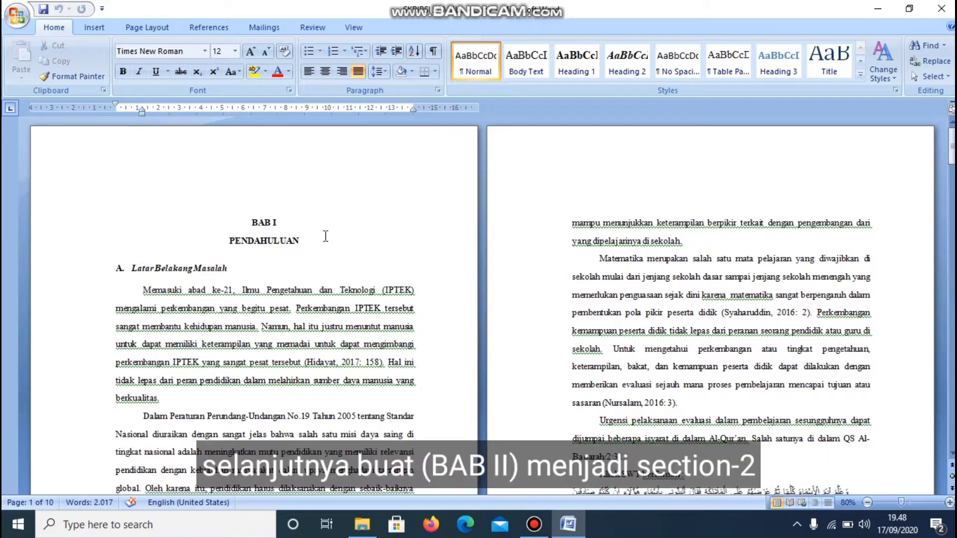
Insert a Next Page section break directly before the BAB II heading
scroll(325, 236, down, 15)
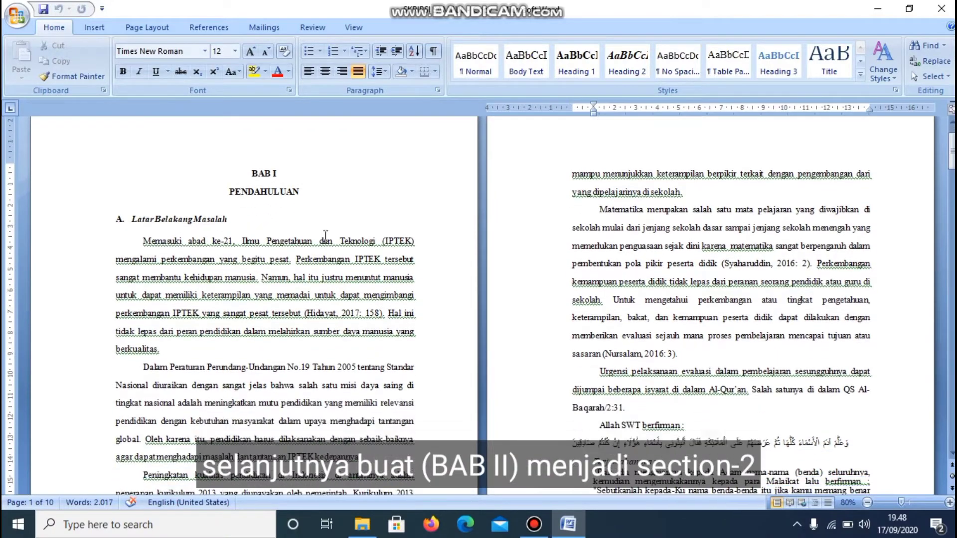
scroll(325, 236, down, 10)
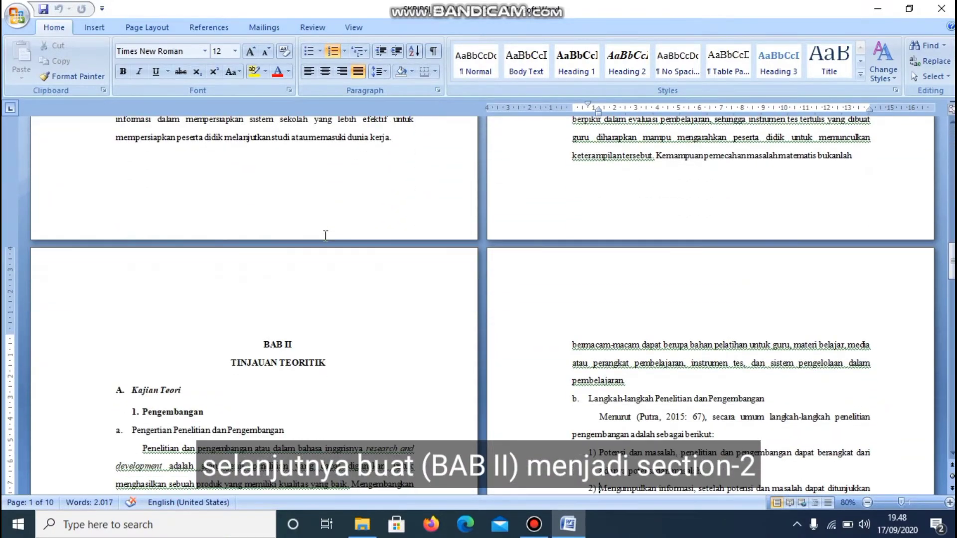
scroll(325, 236, down, 5)
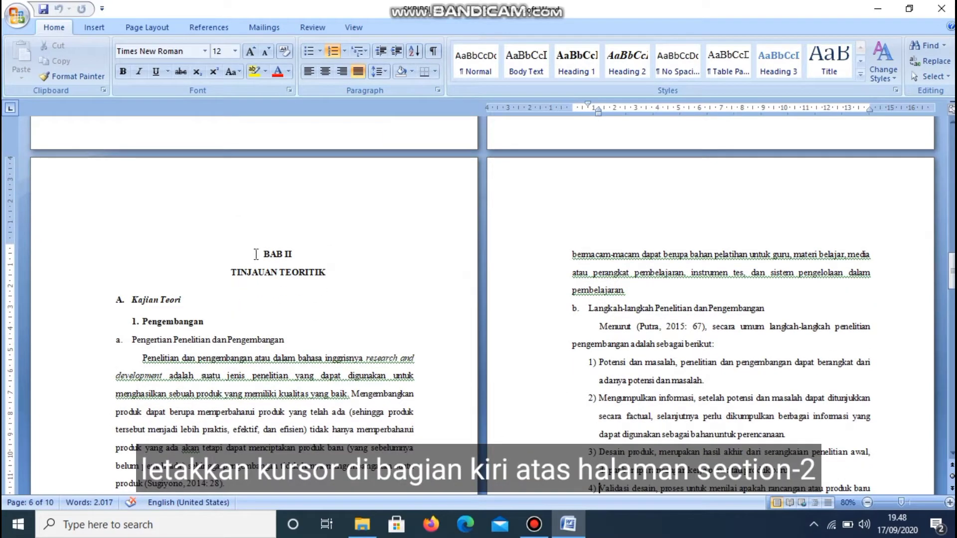
click(256, 254)
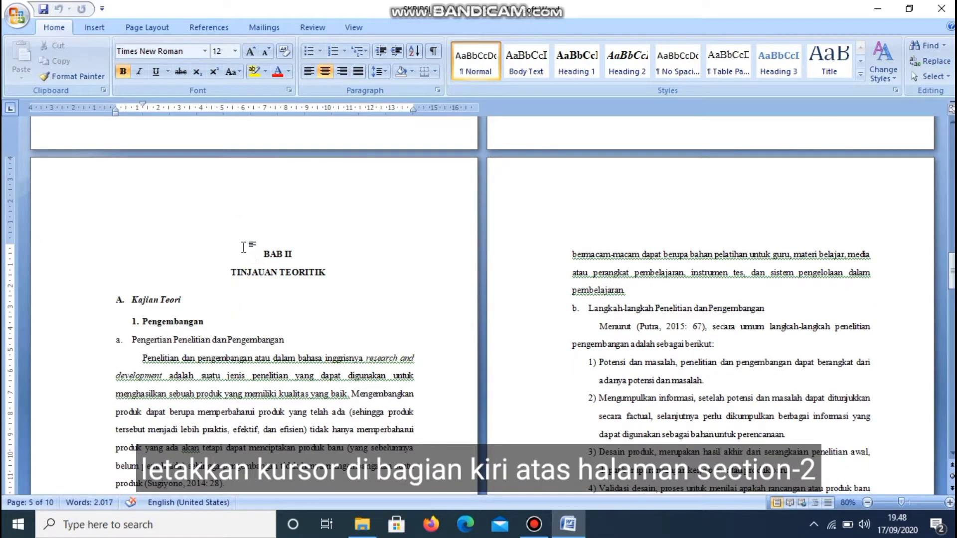
click(160, 29)
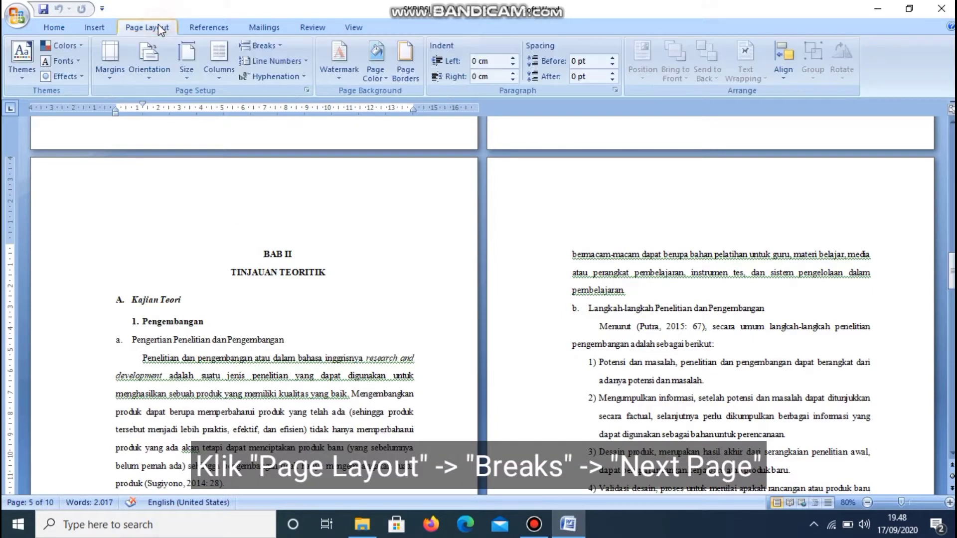
click(272, 45)
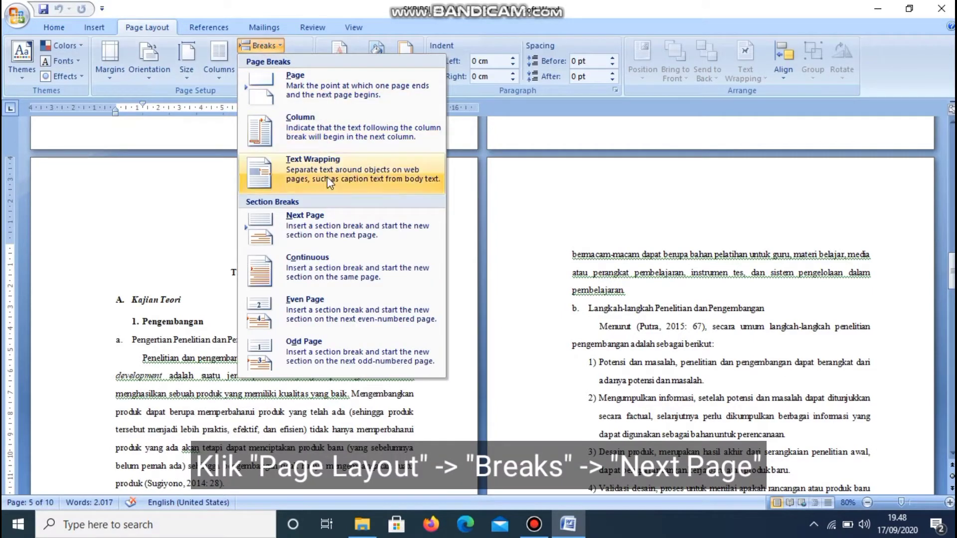
click(331, 226)
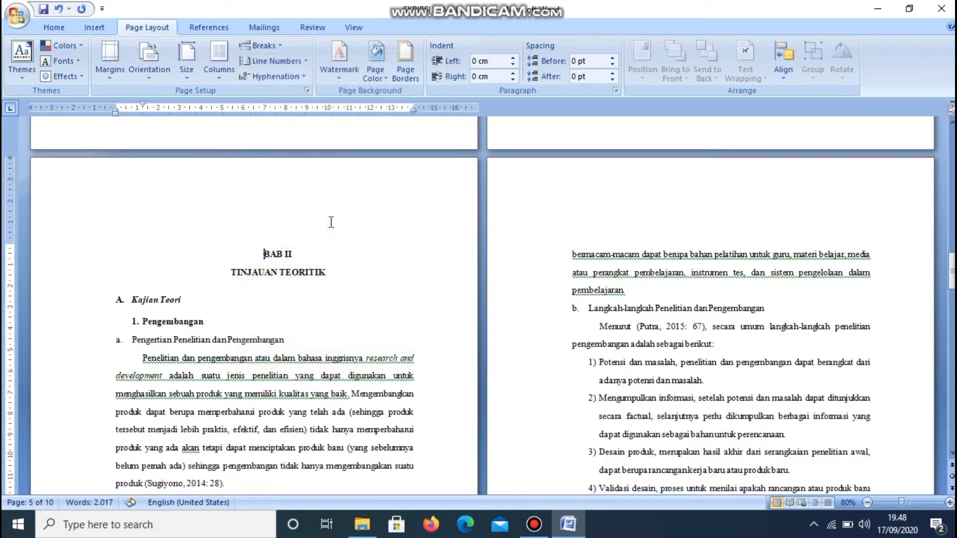
Open the header on the BAB II page and turn off Different Odd & Even Pages and Different First Page
double_click(279, 209)
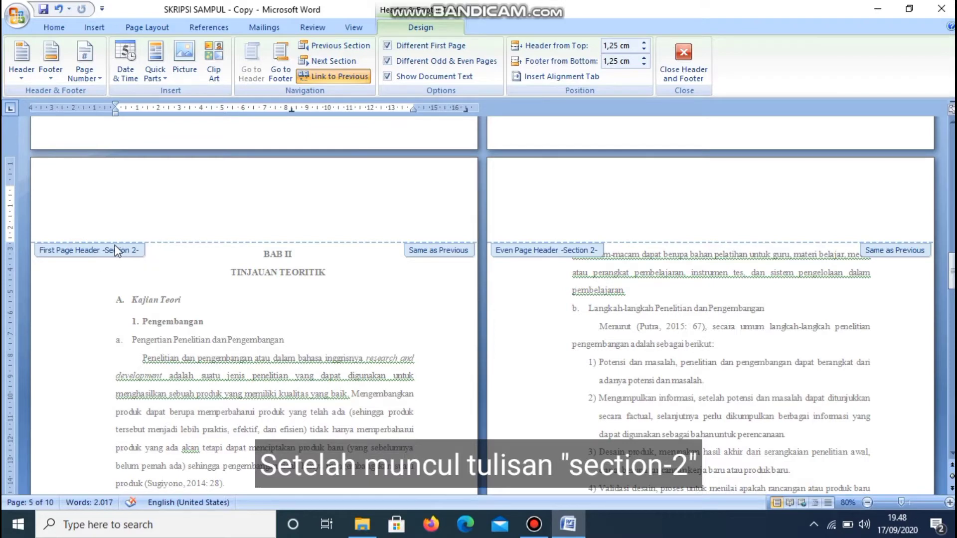
click(392, 63)
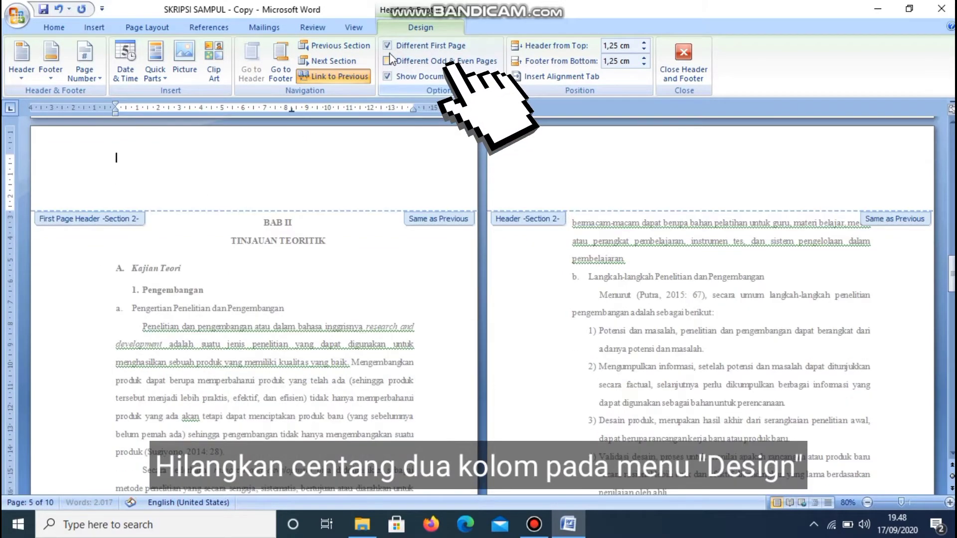
click(387, 49)
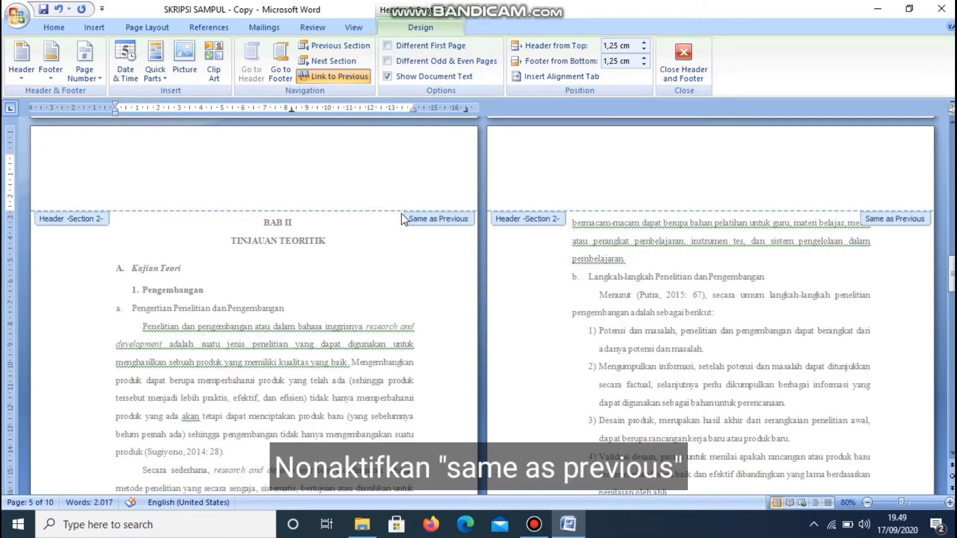
Unlink the BAB II section's header and footer from the previous section
click(341, 80)
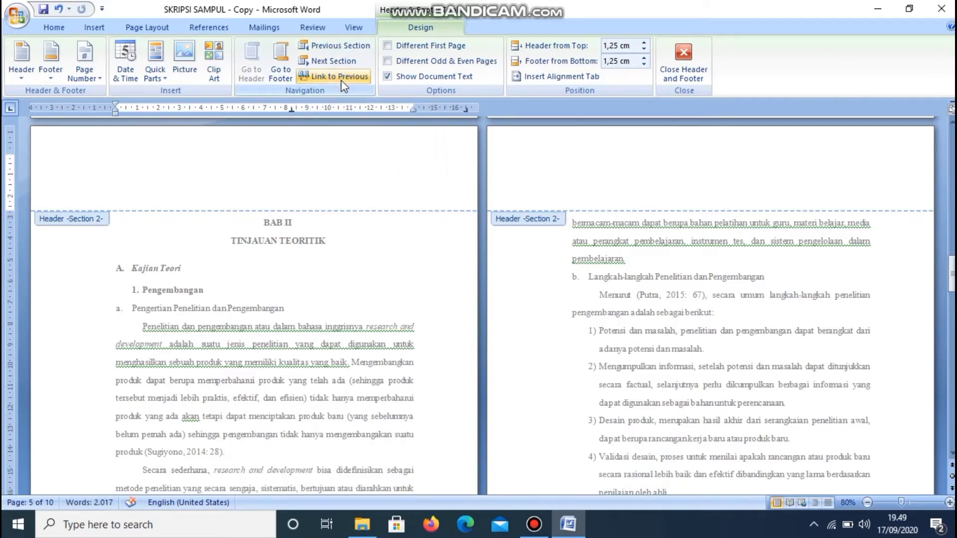
click(282, 78)
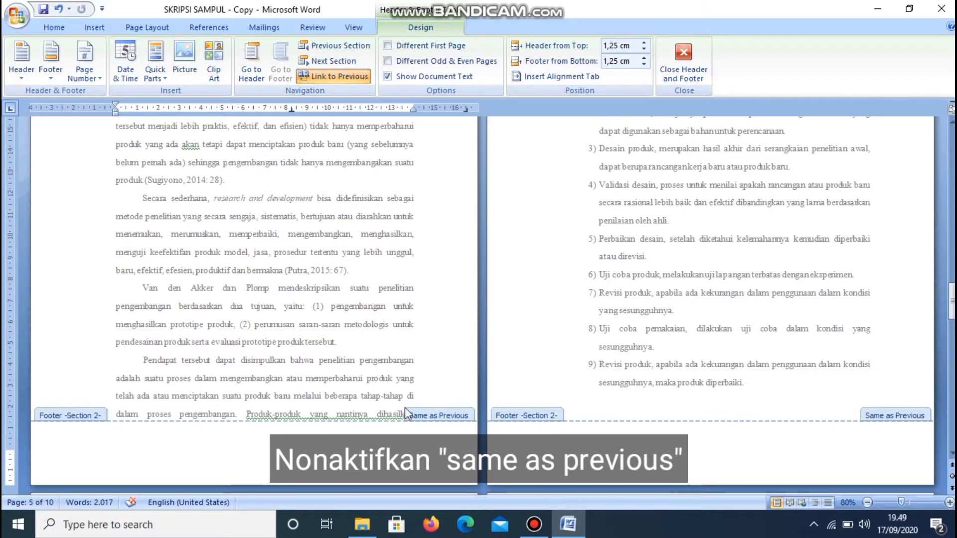
click(327, 82)
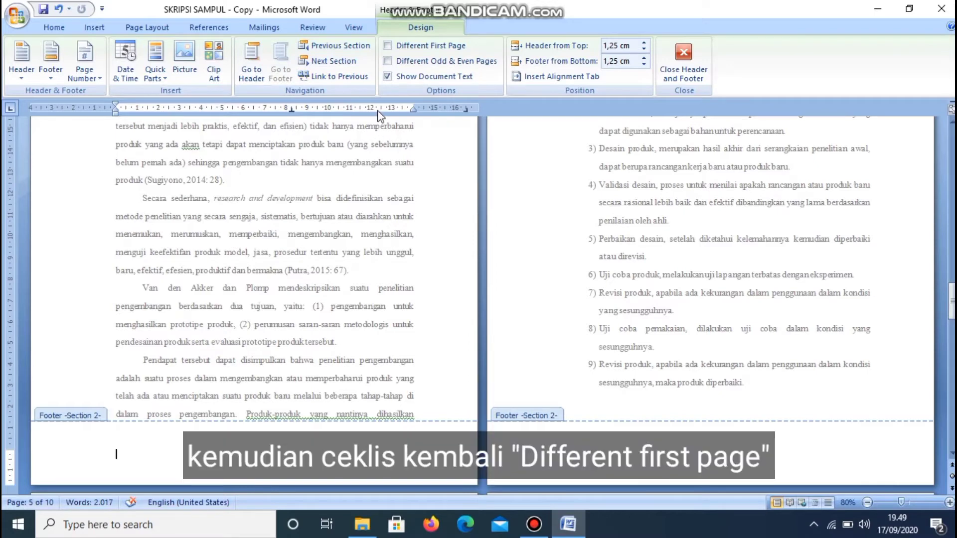
Re-enable Different First Page for the BAB II section, unlink its first-page footer and header from the previous section, and return to the body text
click(390, 46)
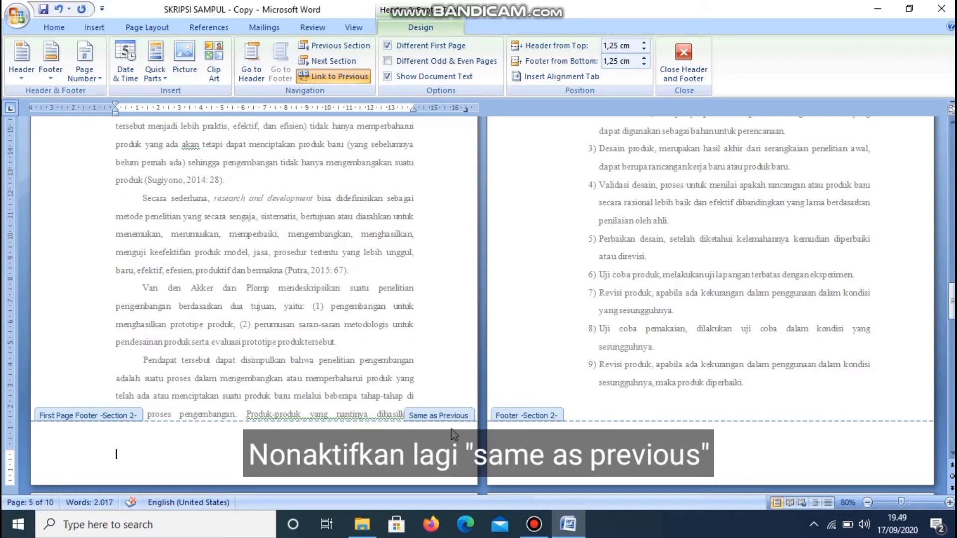
click(357, 75)
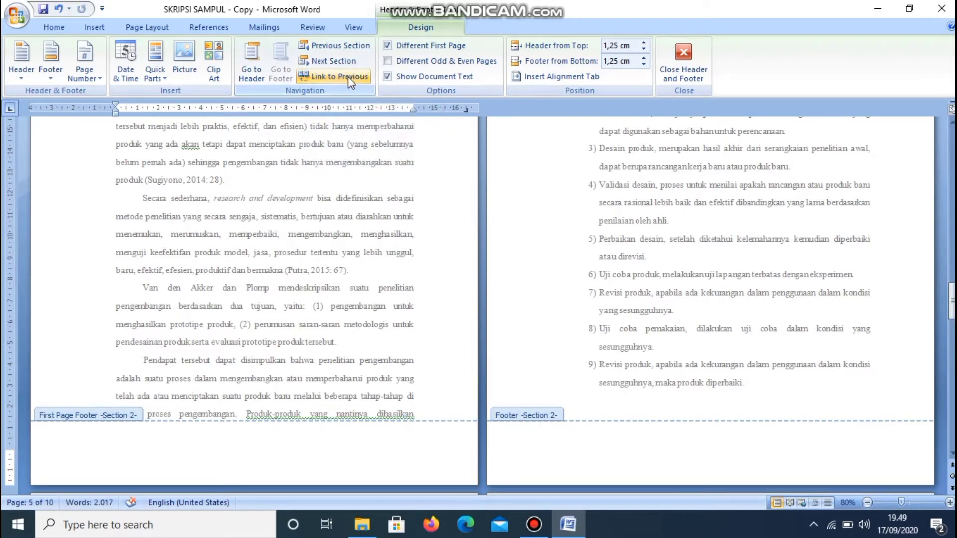
click(252, 76)
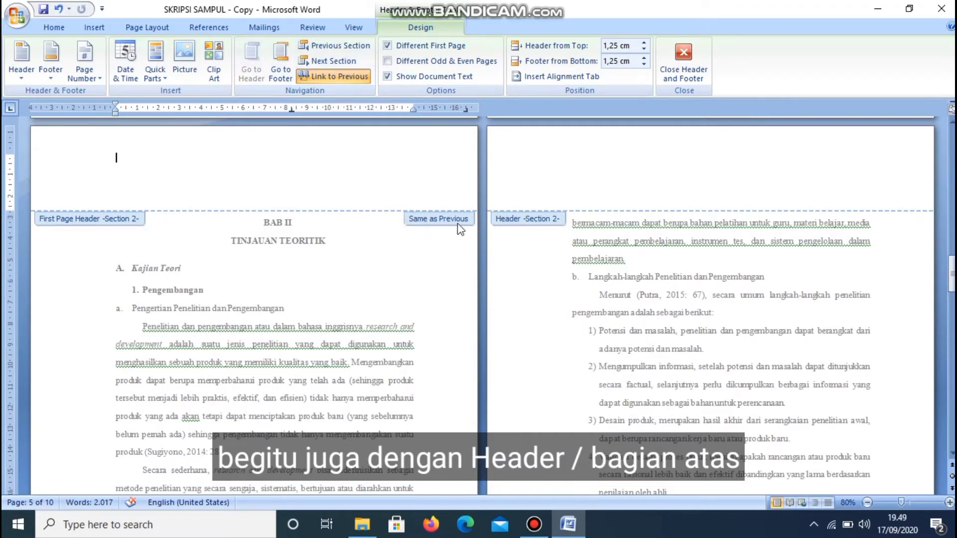
click(336, 76)
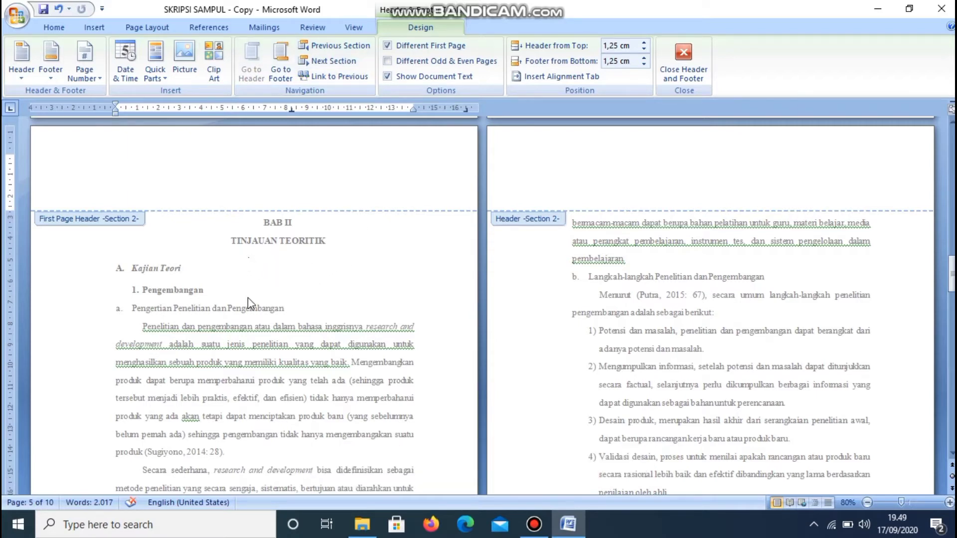
double_click(250, 328)
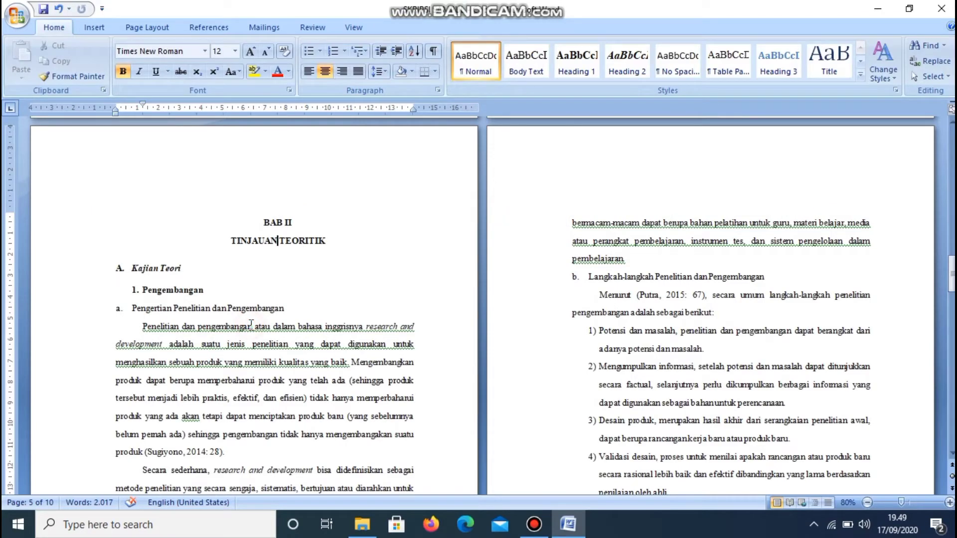
Check which section the DAFTAR PUSTAKA page header belongs to and insert a Next Page section break directly before that heading
scroll(251, 324, down, 20)
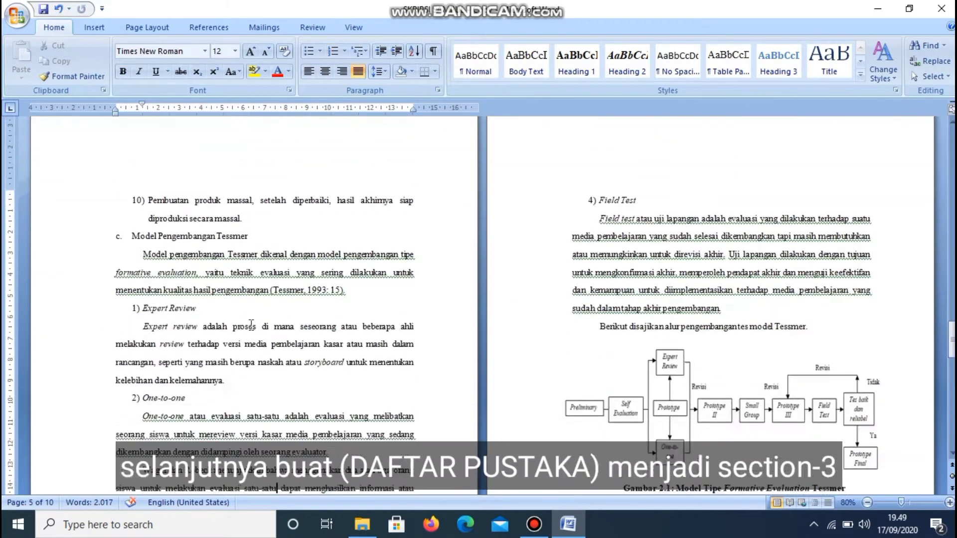
scroll(250, 324, down, 10)
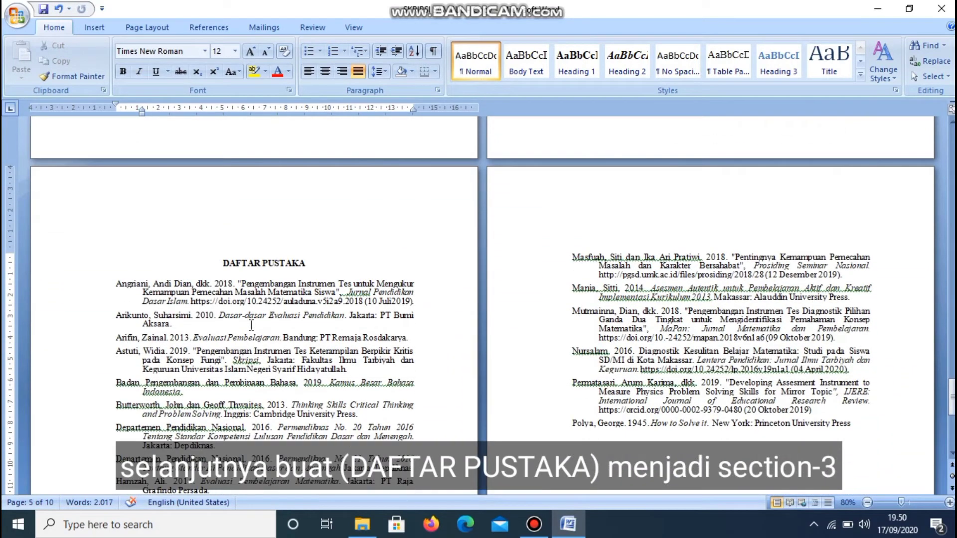
click(209, 263)
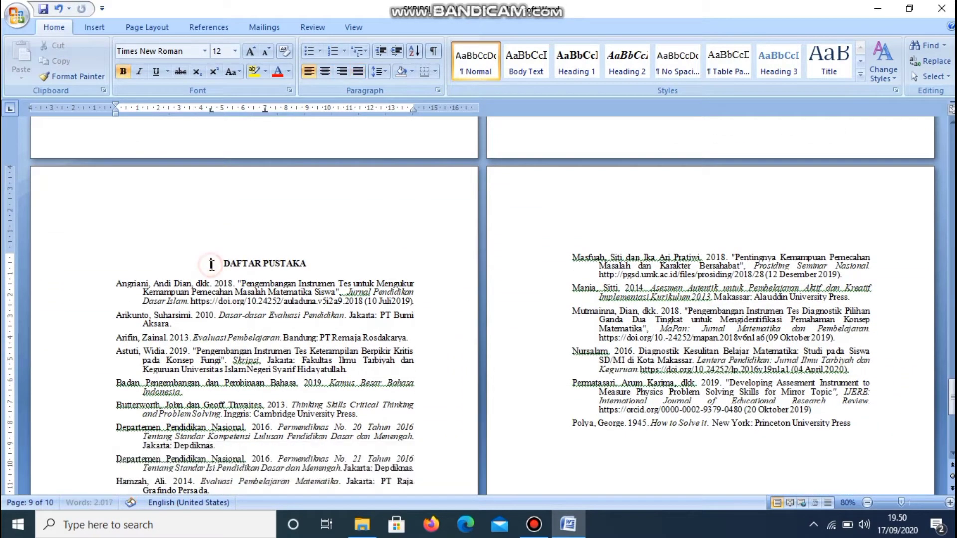
double_click(204, 247)
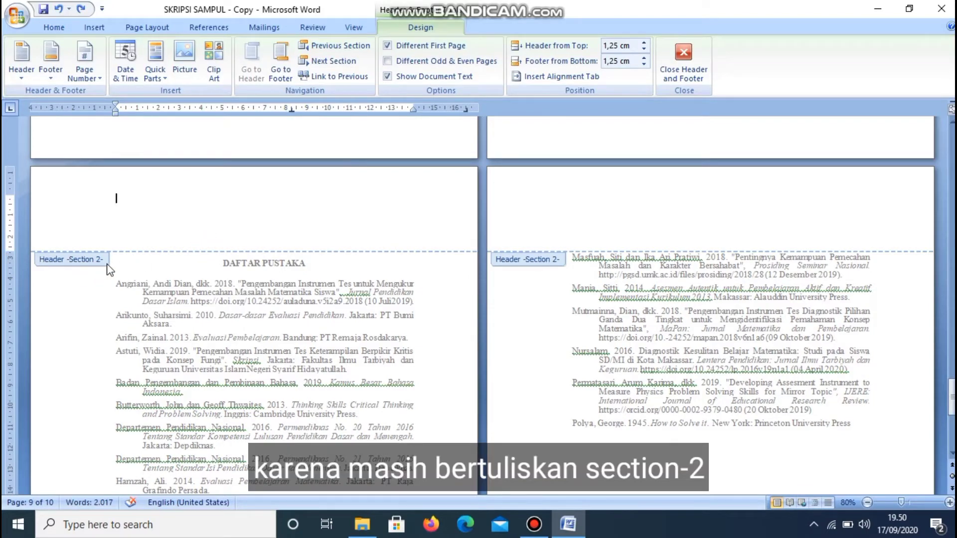
double_click(224, 298)
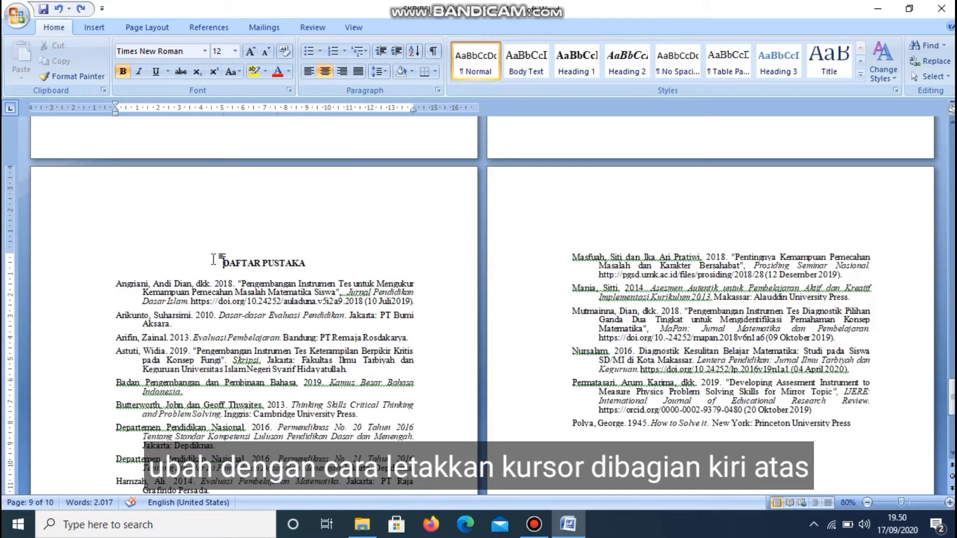
click(137, 30)
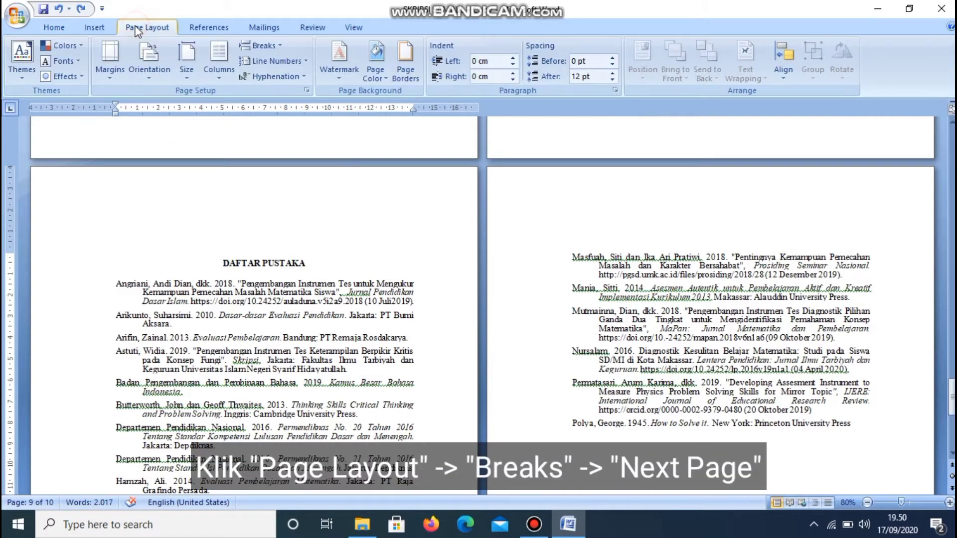
click(253, 46)
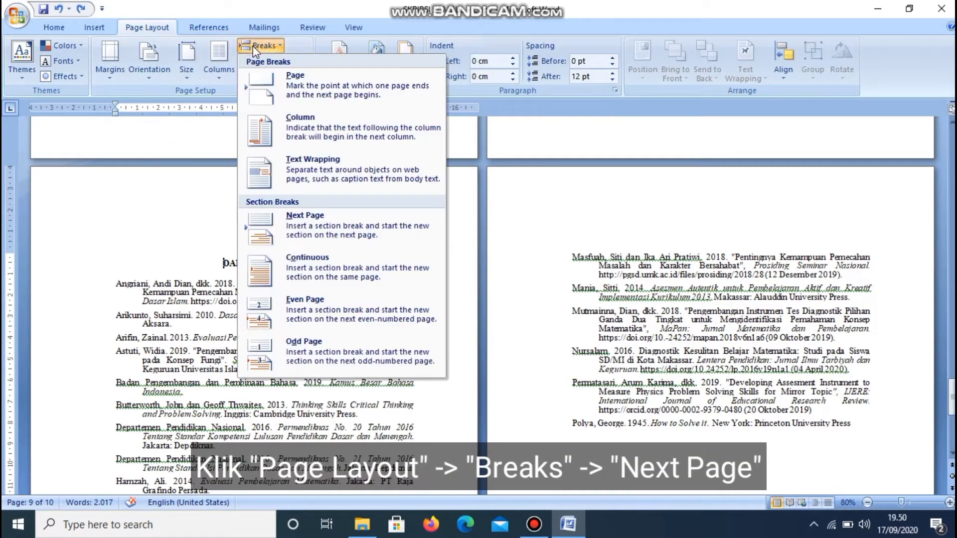
click(314, 218)
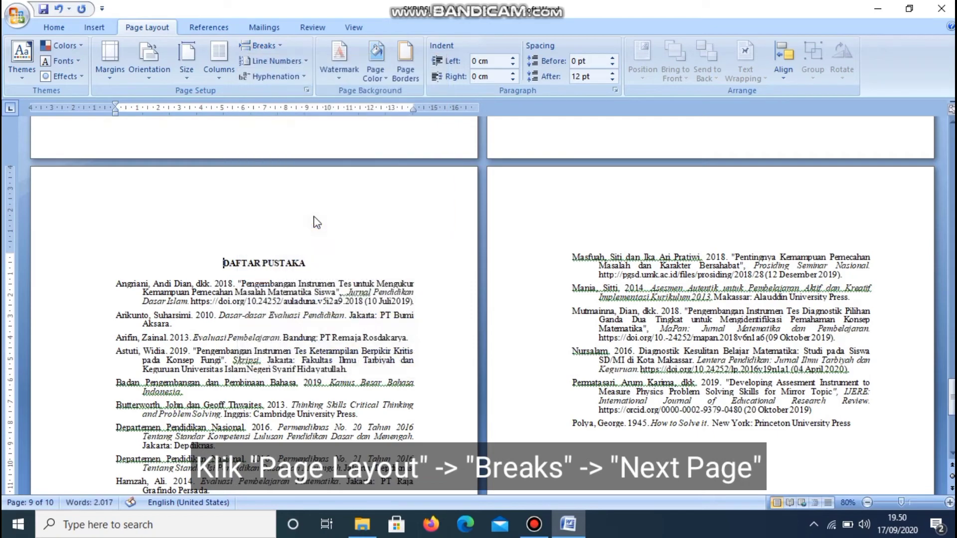
Turn off Different First Page for the DAFTAR PUSTAKA section and unlink its header and footer from the previous section
double_click(268, 222)
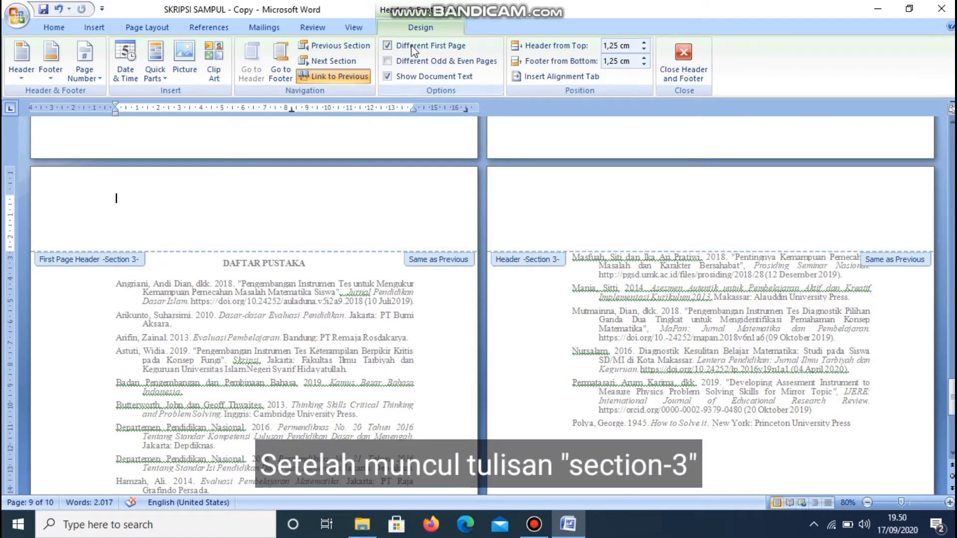
click(388, 46)
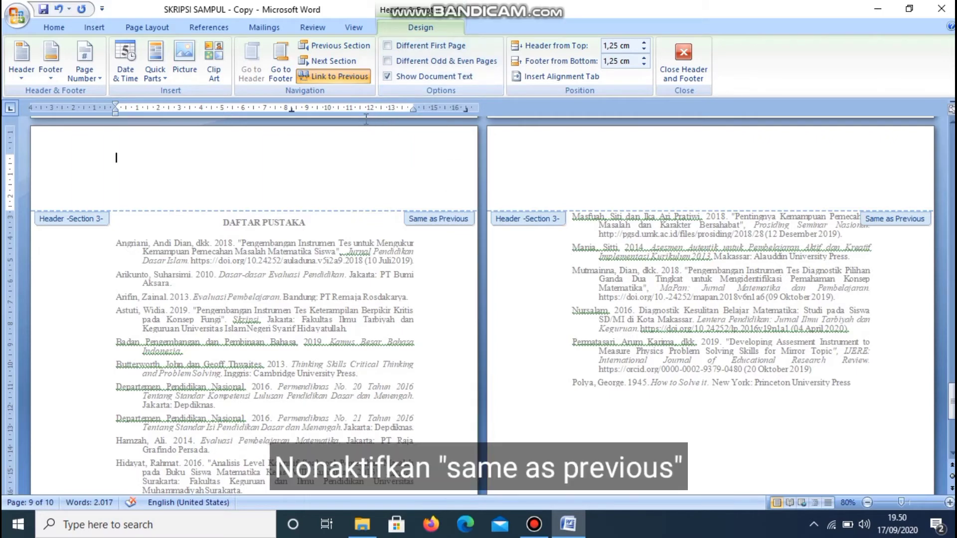
click(351, 82)
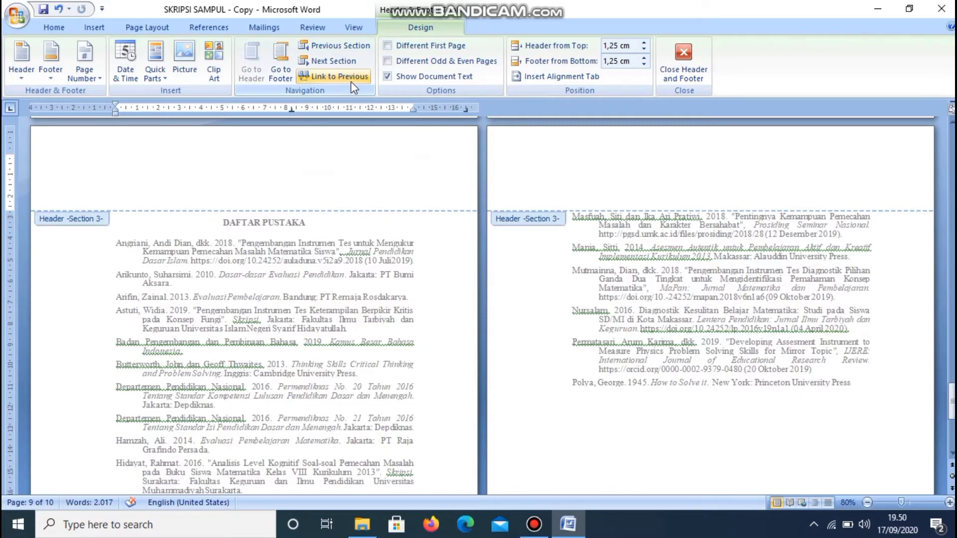
click(289, 76)
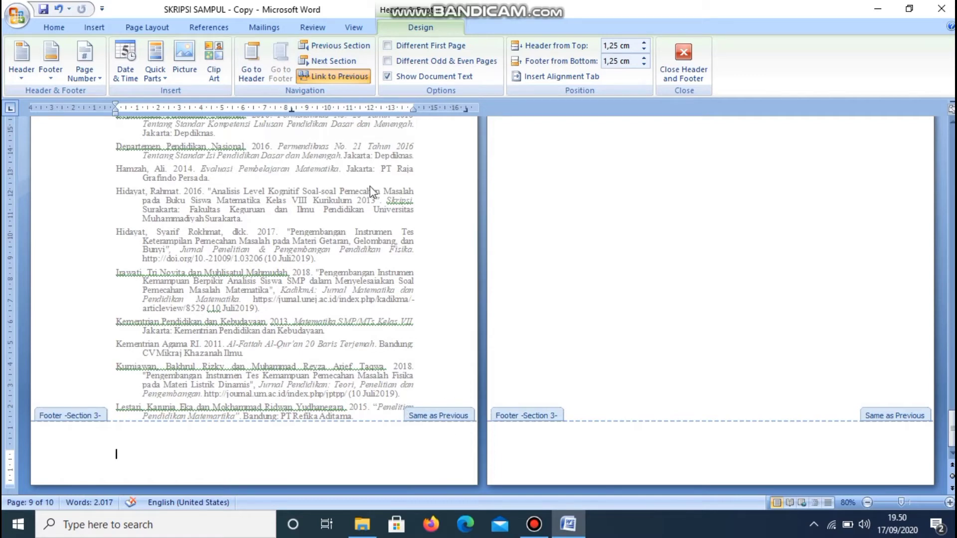
click(355, 82)
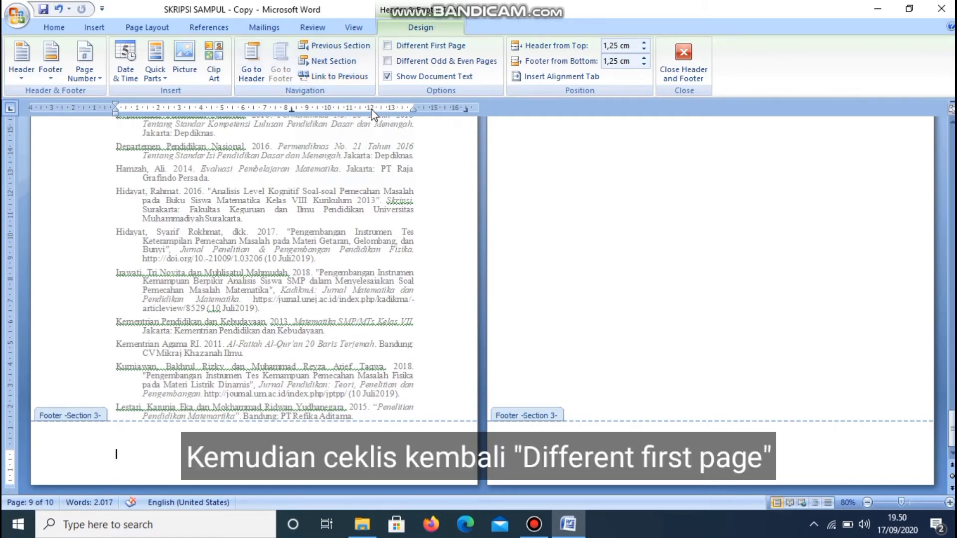
Re-enable Different First Page for the DAFTAR PUSTAKA section and unlink its first-page footer and header from the previous section
click(388, 47)
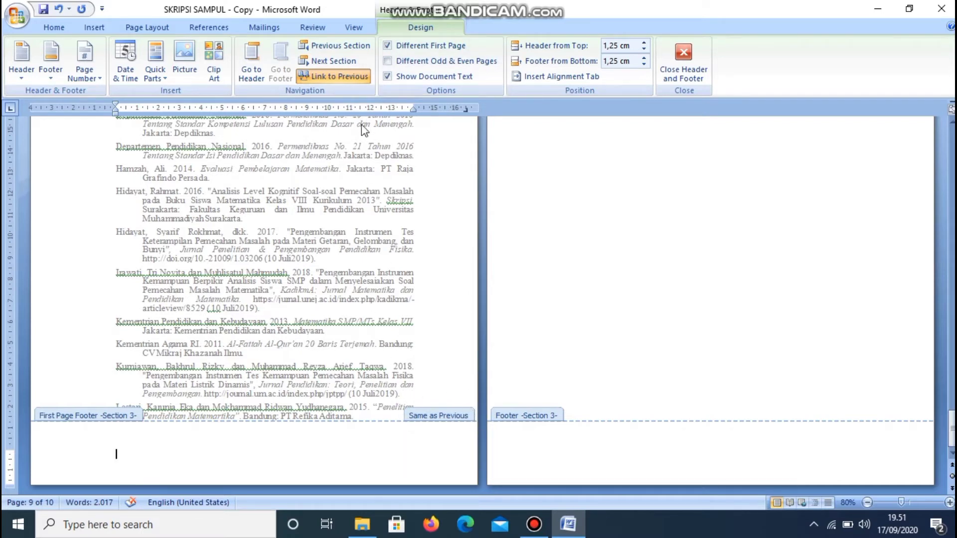
click(347, 81)
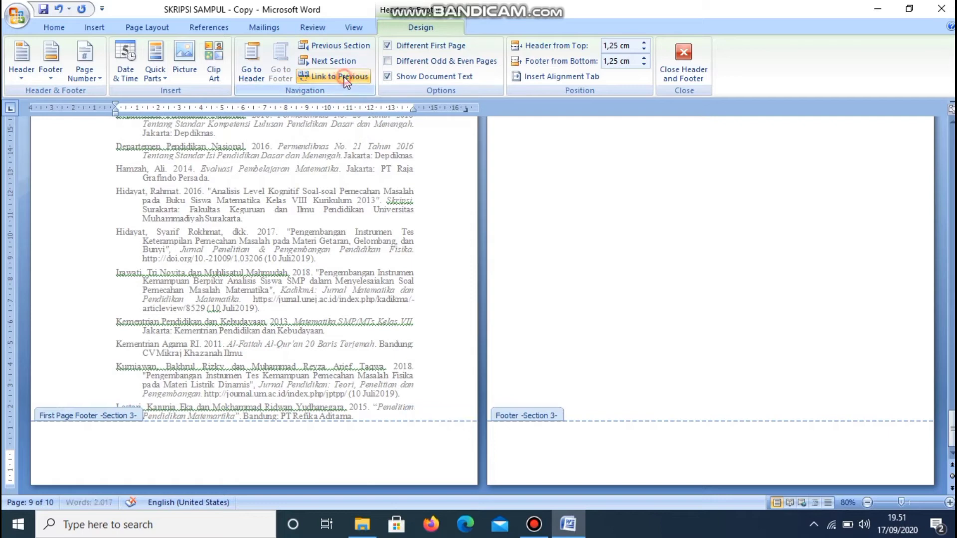
click(252, 70)
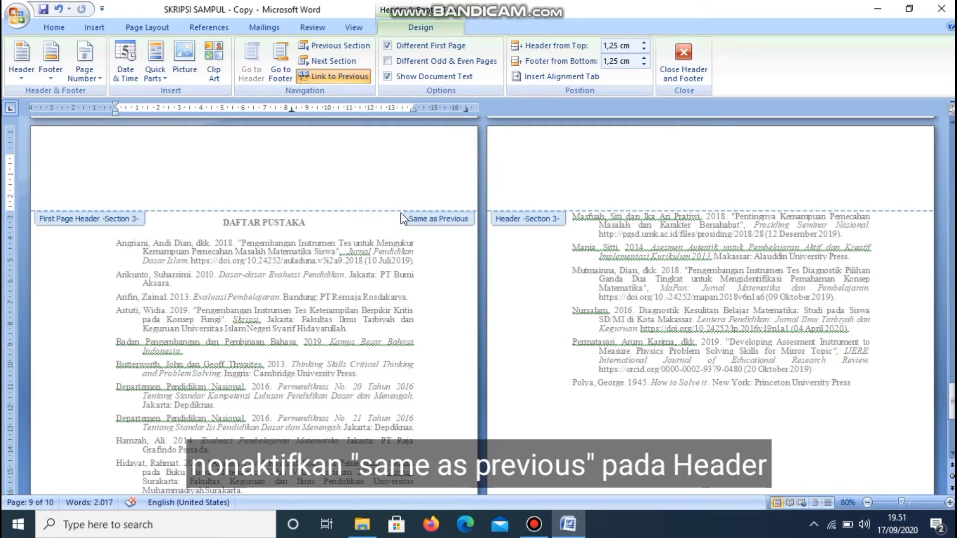
click(352, 81)
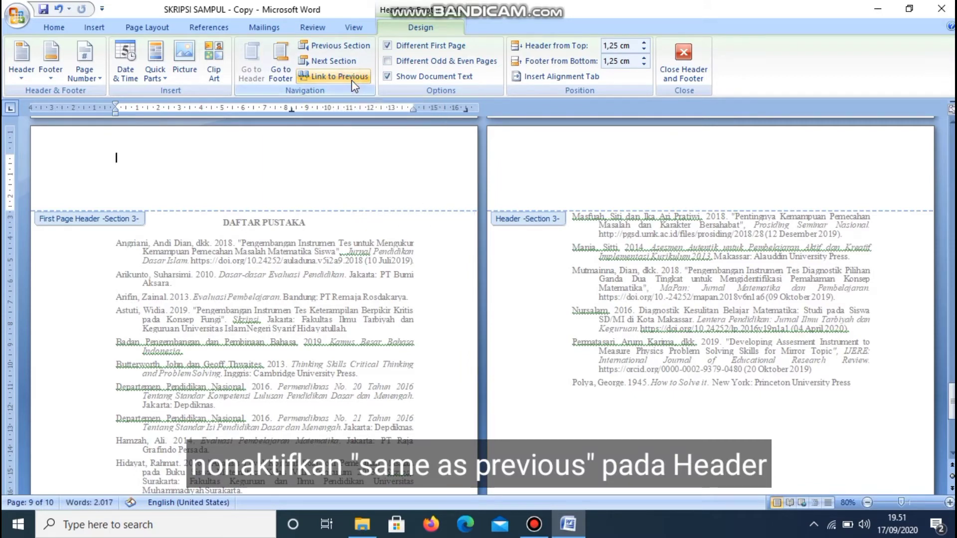
Close the DAFTAR PUSTAKA header and insert a Plain Number 2 page number in the first-page footer of the BAB I section
double_click(353, 275)
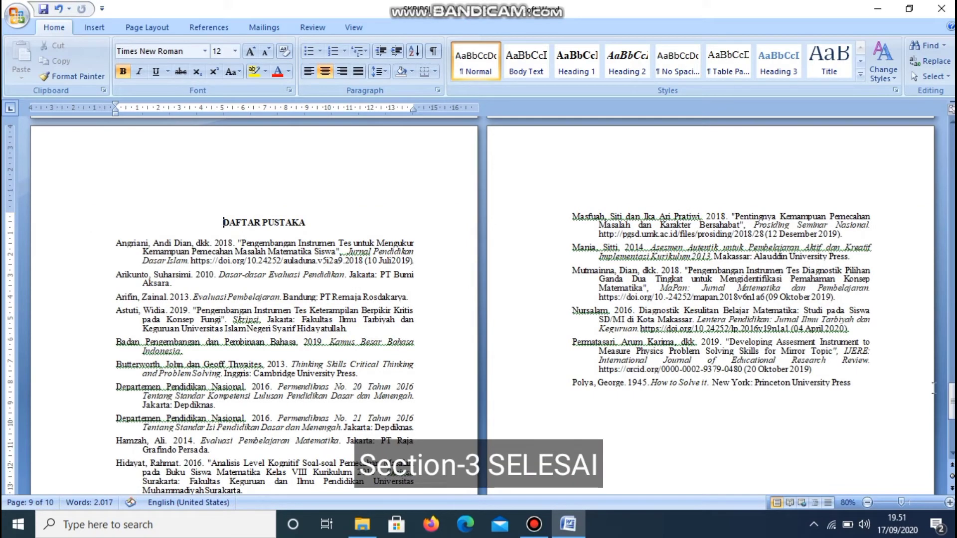
drag(950, 398, 951, 135)
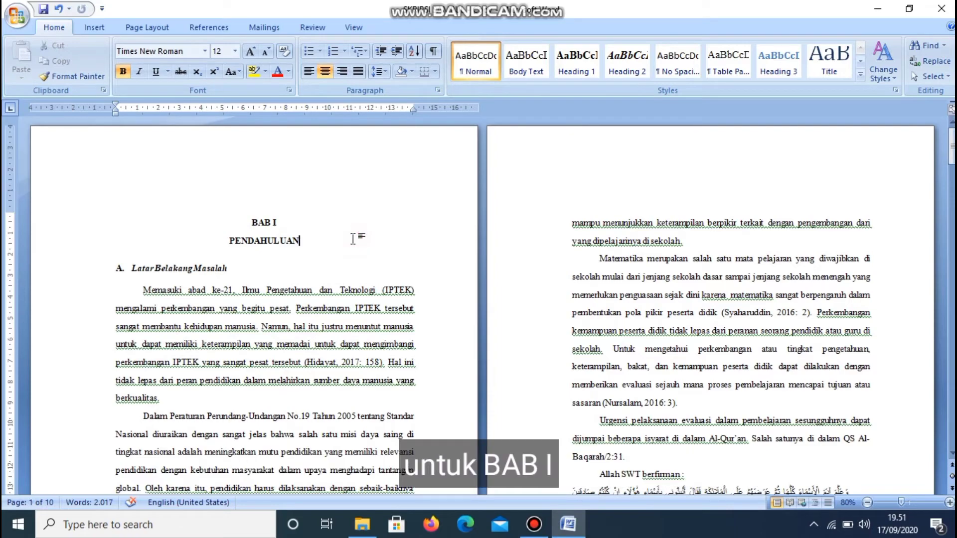
key(Down)
key(Down)
key(Down)
key(Down)
key(Down)
key(Down)
key(Down)
key(Down)
key(Down)
key(Down)
key(Down)
key(Down)
key(Down)
key(Down)
key(Down)
key(Down)
key(Down)
key(Down)
key(Down)
key(Down)
key(Down)
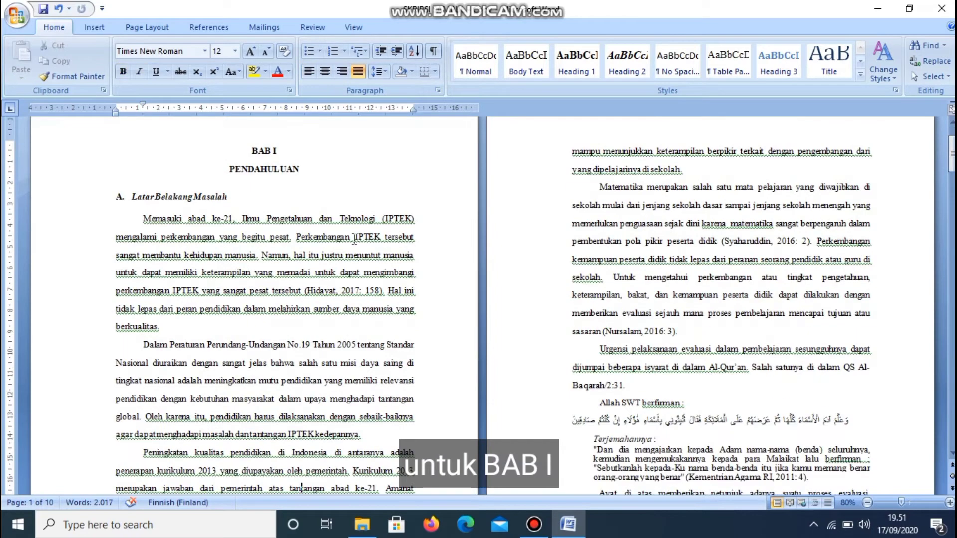
key(Down)
key(Down)
key(Down)
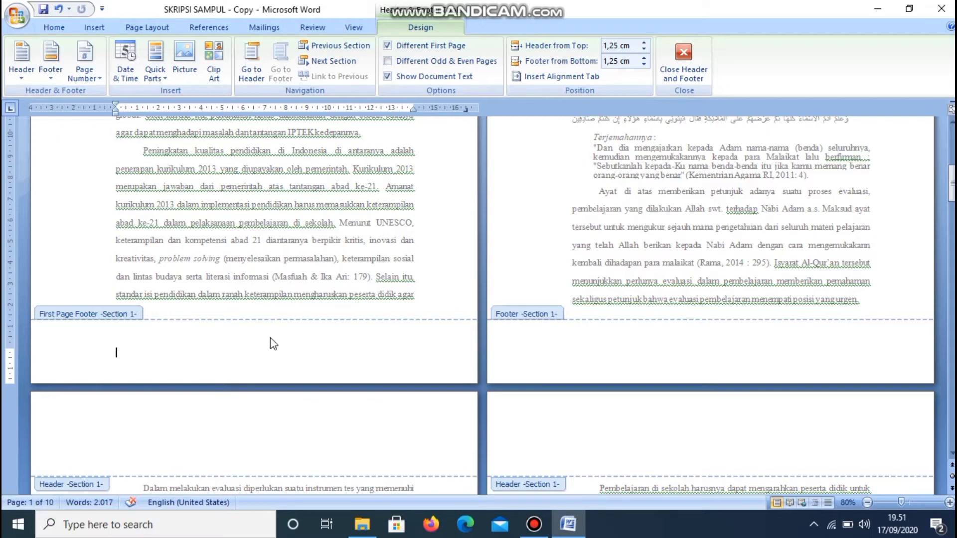
click(103, 27)
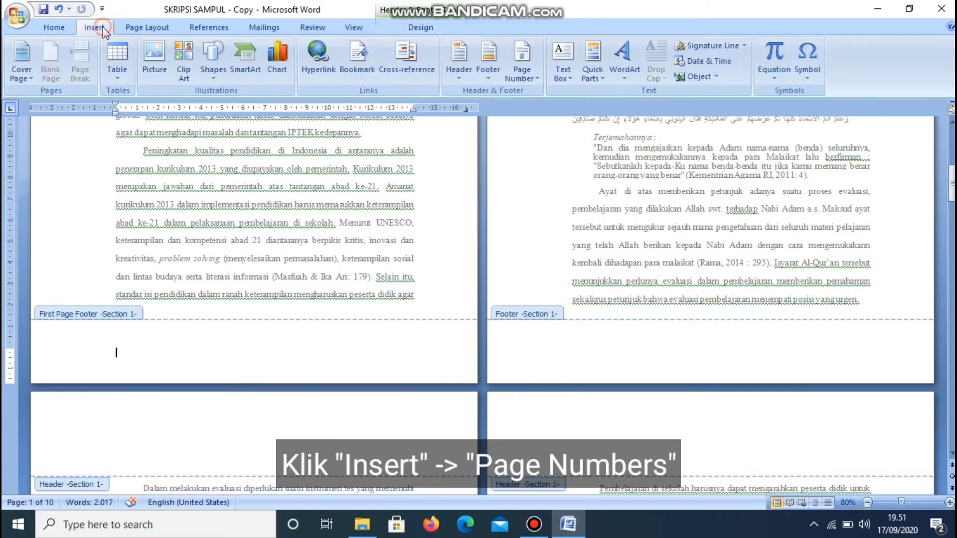
click(537, 73)
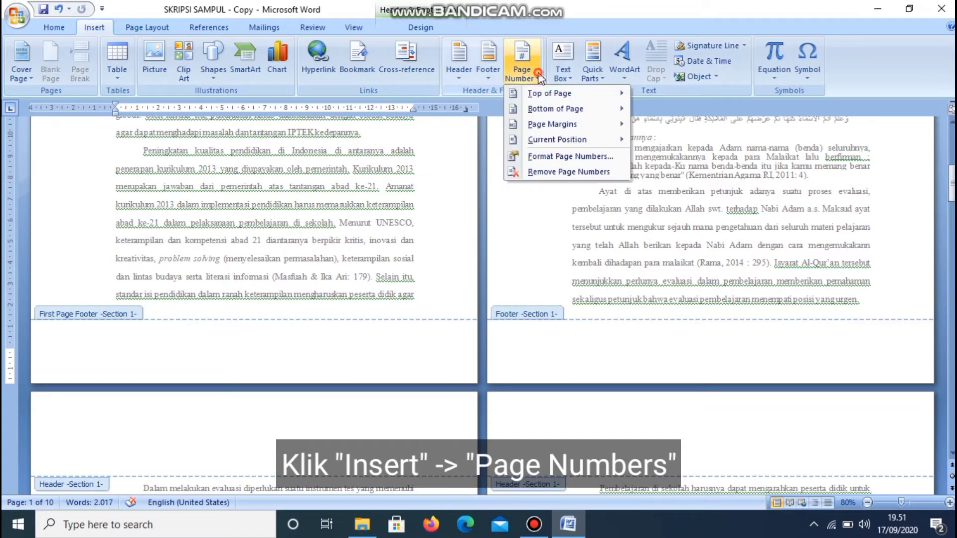
click(563, 108)
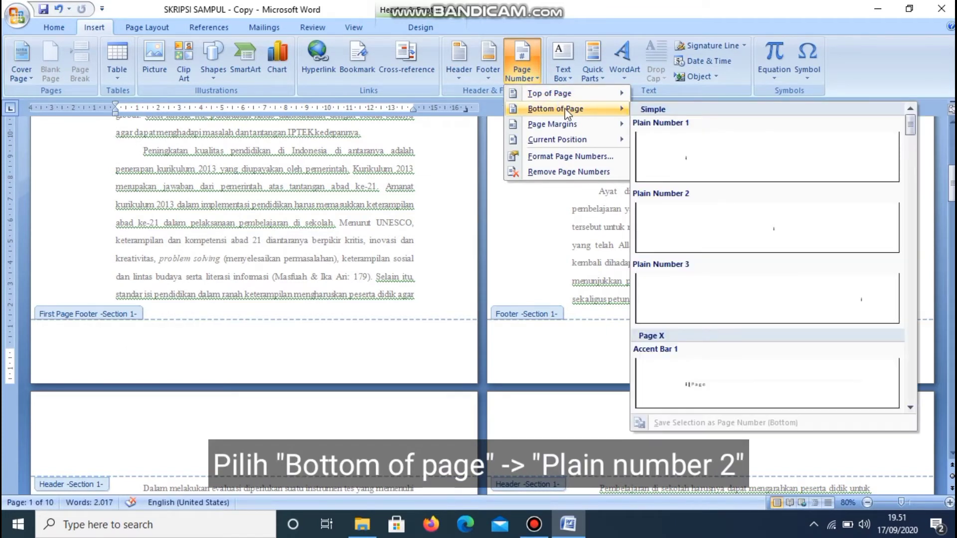
click(759, 226)
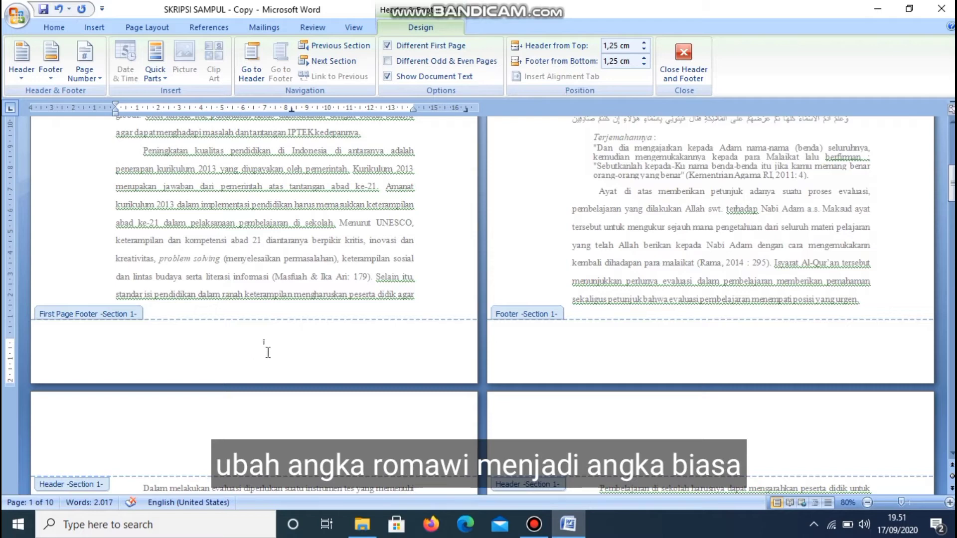
Set the BAB I section's page number format to 1, 2, 3, … with numbering starting at 1
click(93, 75)
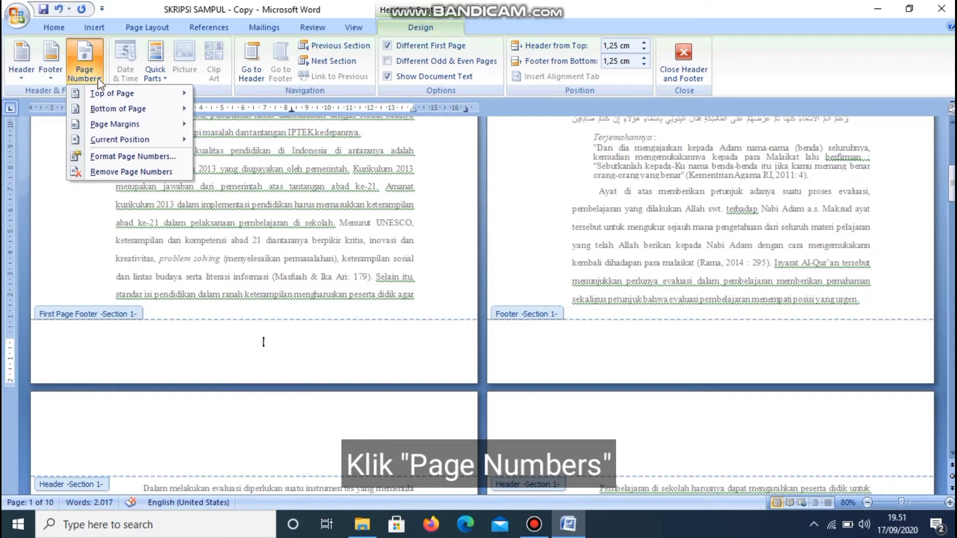
click(123, 160)
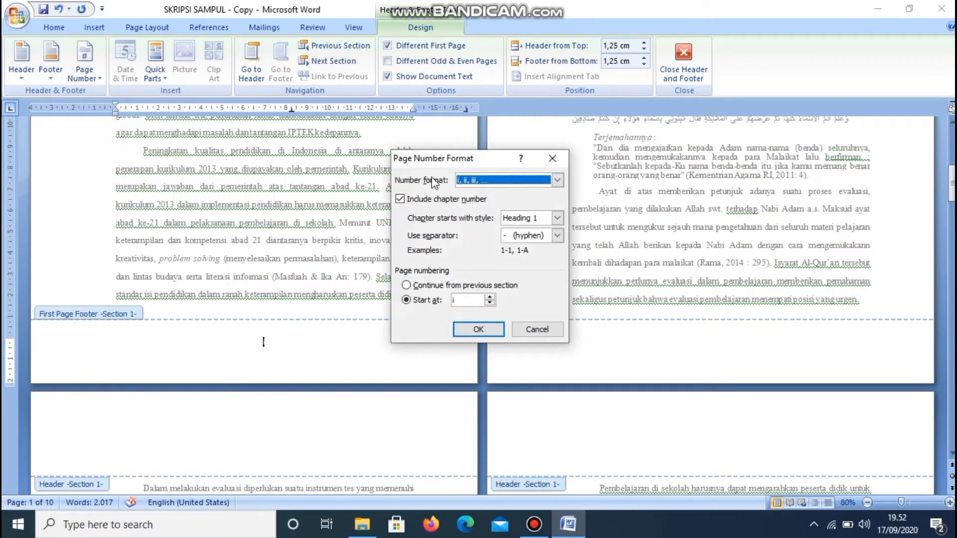
click(557, 180)
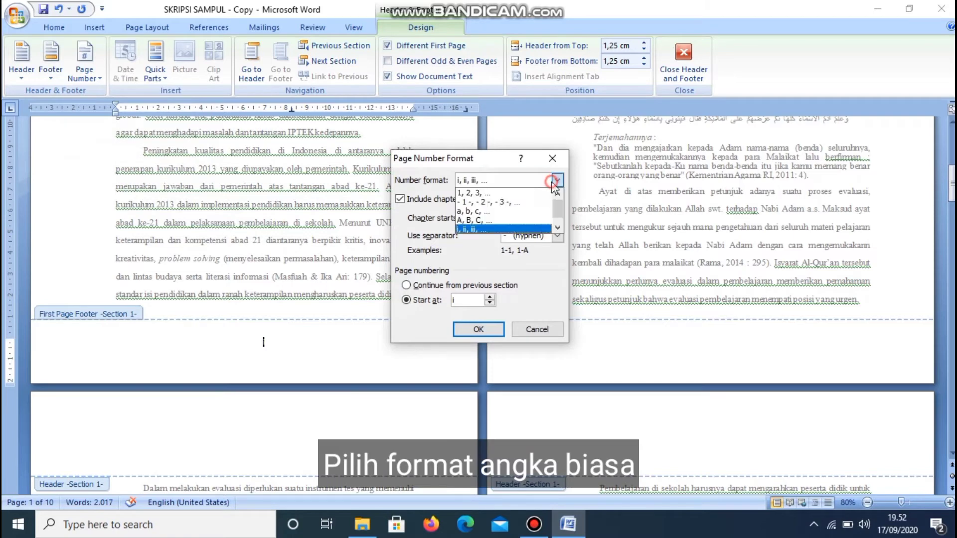
click(488, 193)
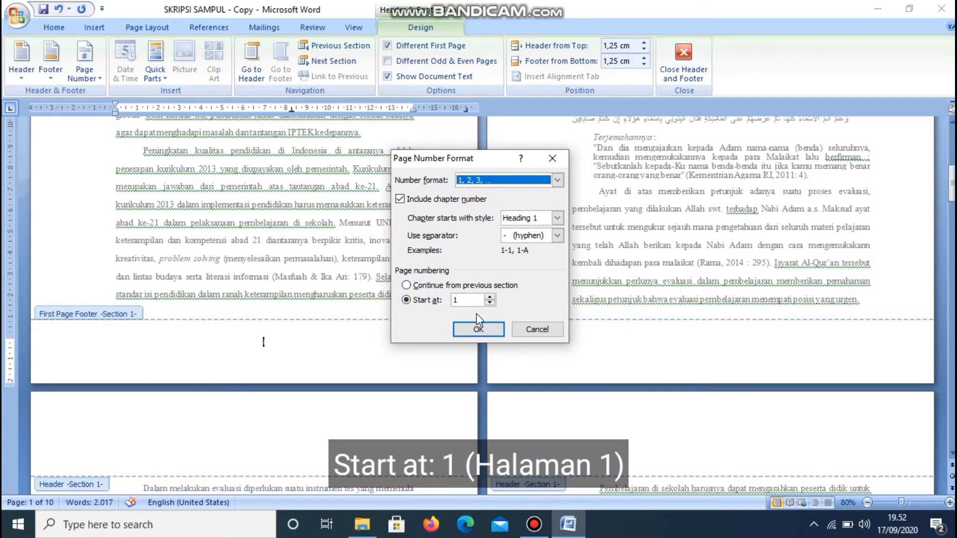
click(478, 329)
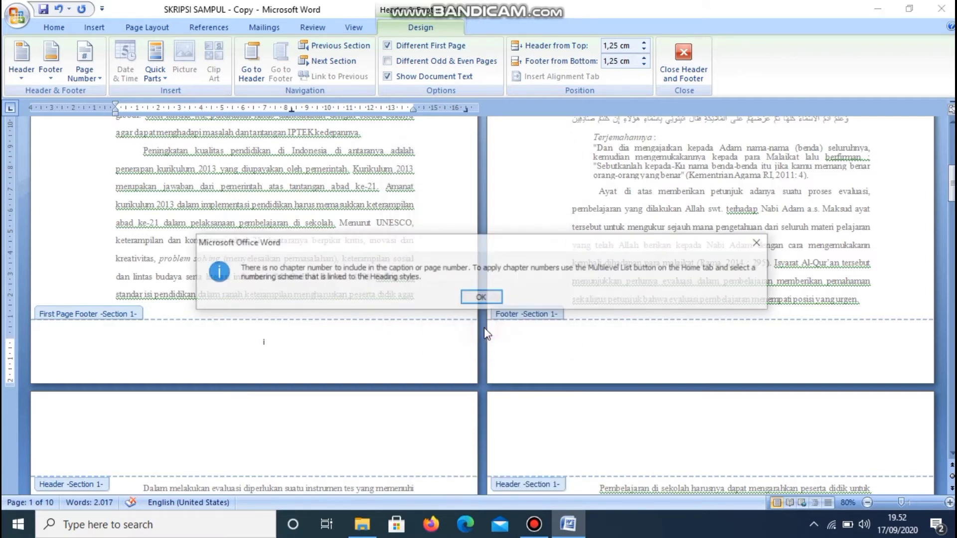
click(491, 297)
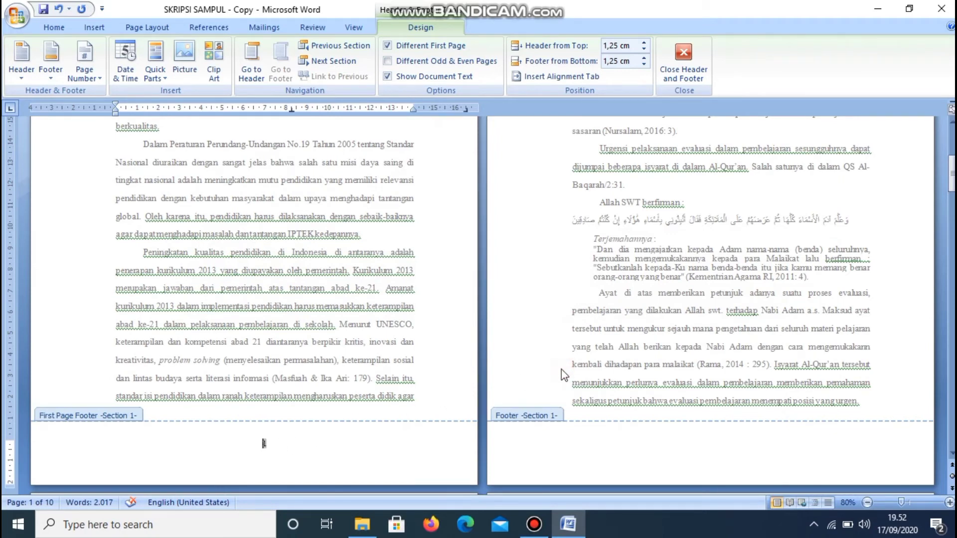
Insert a Plain Number 3 page number in the header of the BAB I section's second page
key(Up)
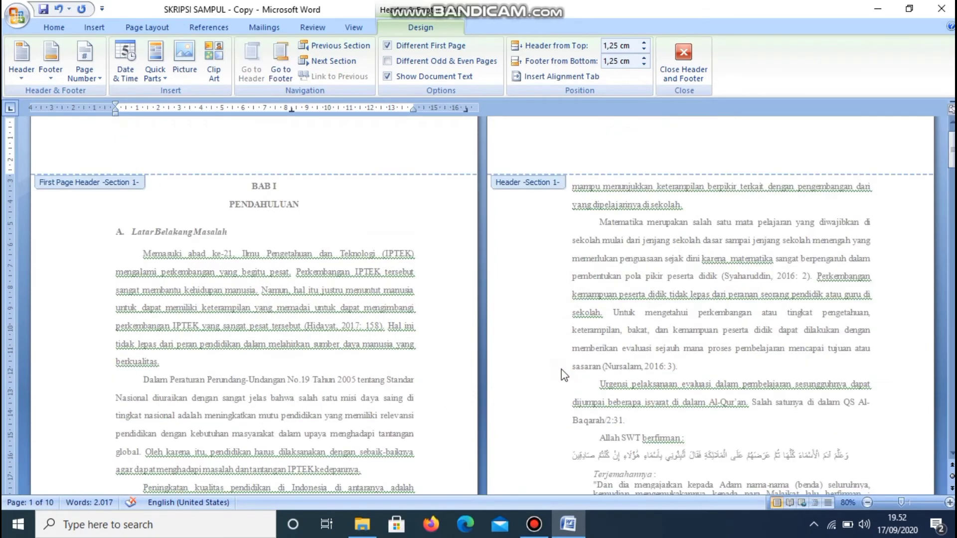
click(700, 145)
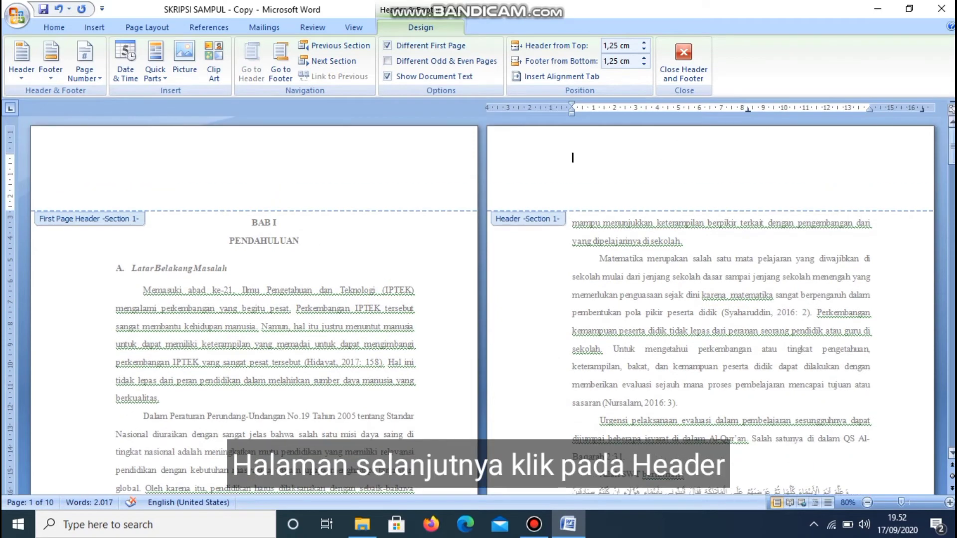
click(102, 72)
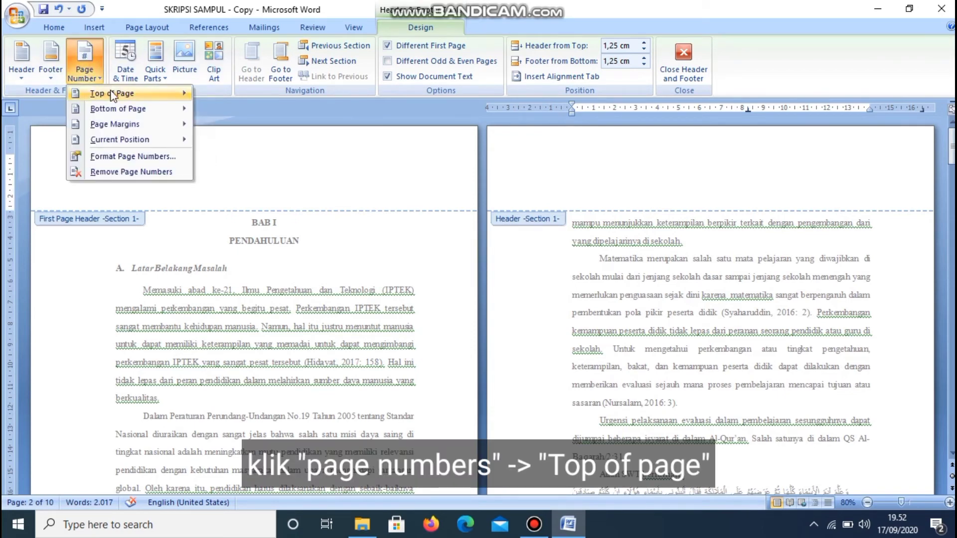
mouse_move(118, 94)
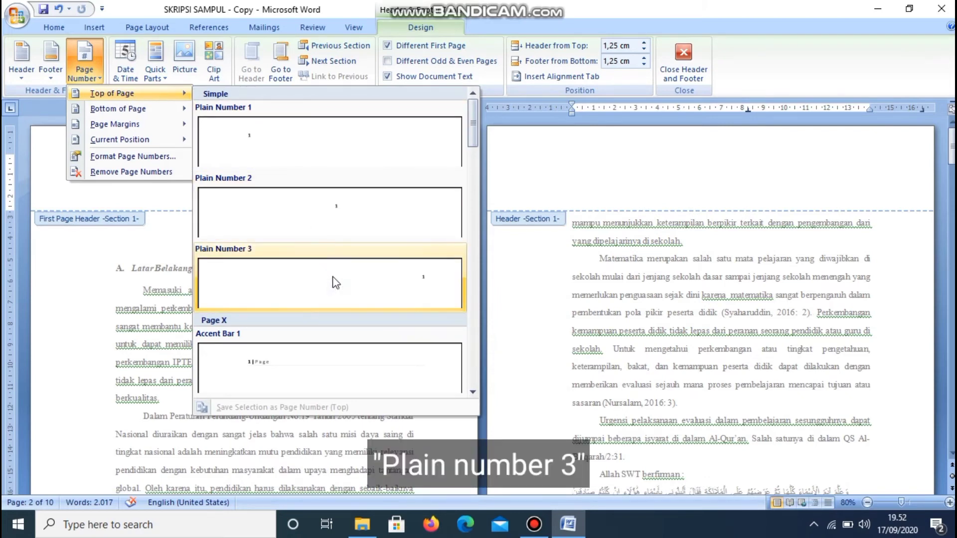
click(411, 288)
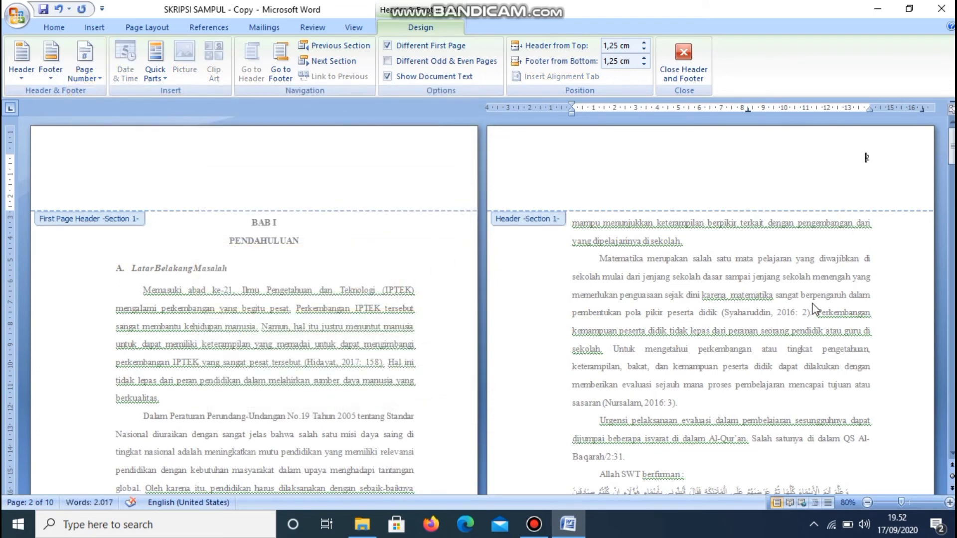
Check the headers and footers of the BAB I and BAB II sections for the inserted page numbers
scroll(814, 309, down, 6)
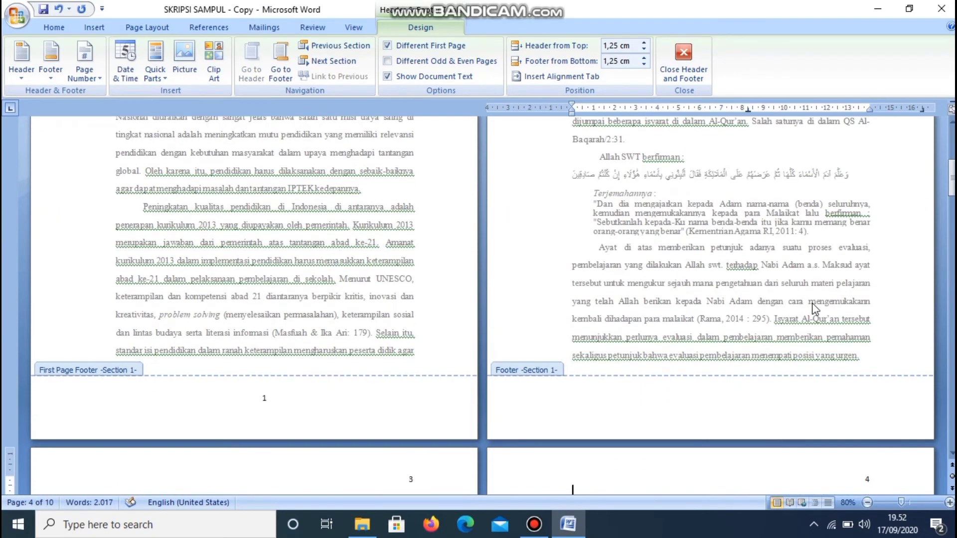
scroll(815, 308, down, 7)
scroll(815, 309, down, 10)
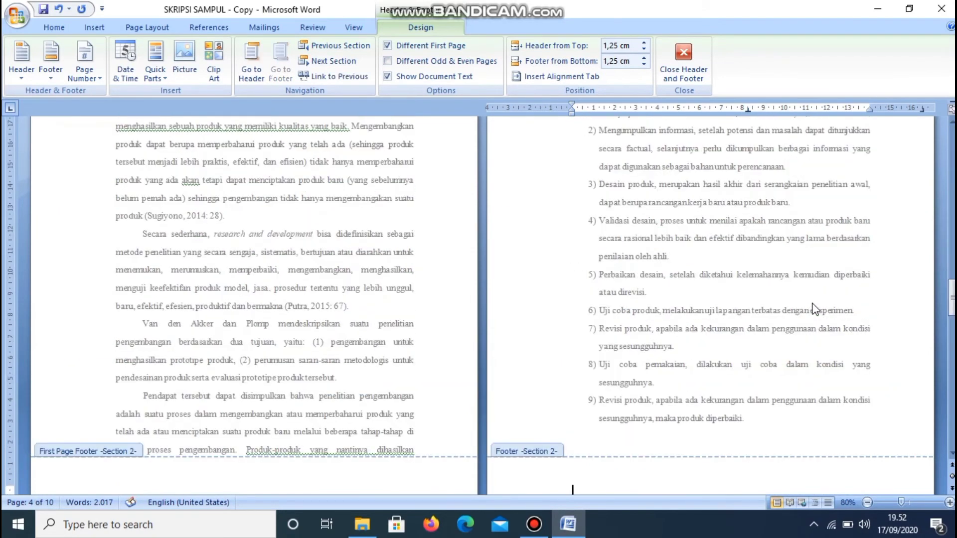
scroll(814, 309, down, 2)
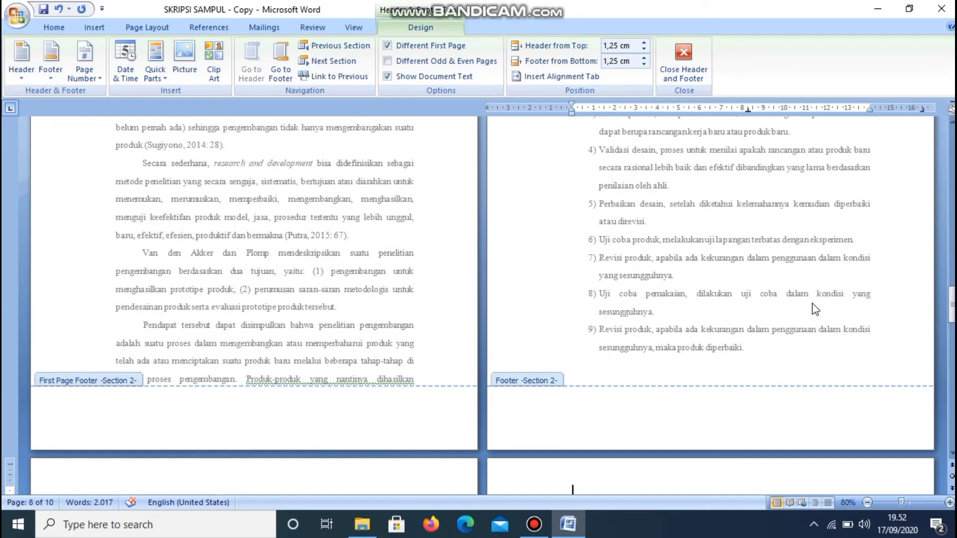
scroll(815, 309, up, 20)
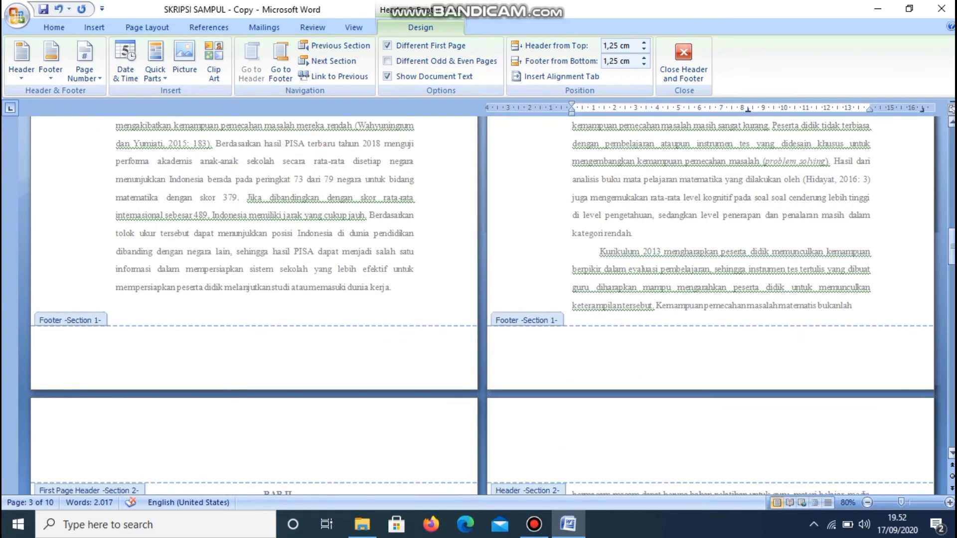
mouse_move(951, 248)
mouse_down()
mouse_move(951, 293)
mouse_move(951, 264)
mouse_up()
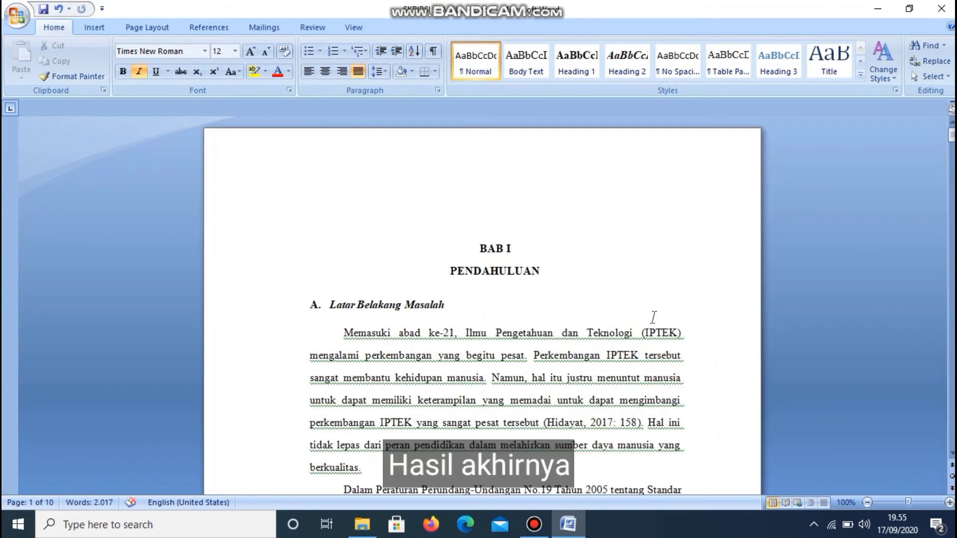
Review the finished page numbering from the first page of BAB I through to the start of BAB II
key(Down)
key(Down)
key(Down)
key(Down)
key(Down)
key(Down)
key(Down)
key(Down)
key(Down)
key(Down)
key(Down)
key(Down)
key(Down)
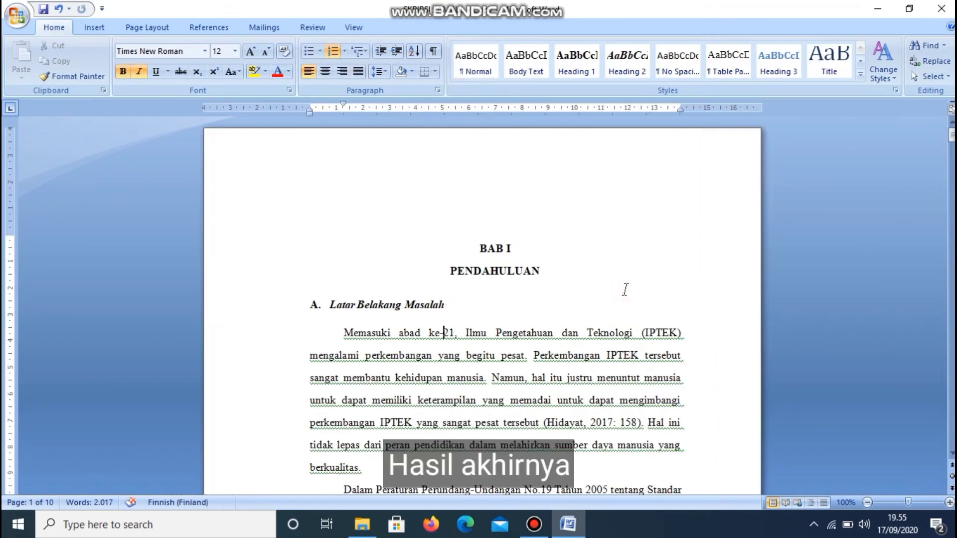
key(Down)
key(Down)
key(Down)
key(Down)
key(Down)
key(Down)
key(Down)
key(Down)
key(Down)
key(Down)
key(Down)
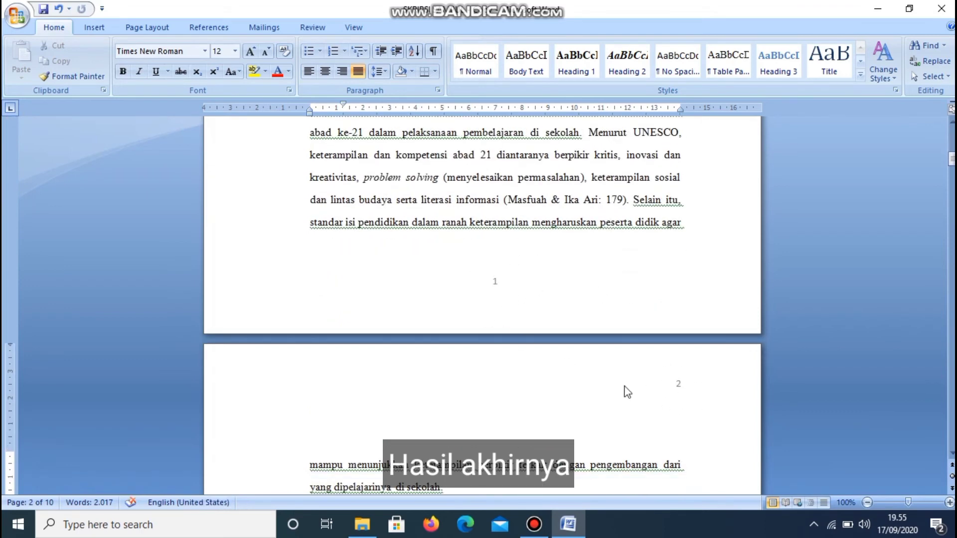
key(Down)
key(Down)
key(Down)
key(Down)
key(Down)
key(Down)
key(Down)
key(Down)
key(Down)
key(Down)
key(Down)
key(Down)
key(Down)
key(Down)
key(Down)
key(Down)
key(Down)
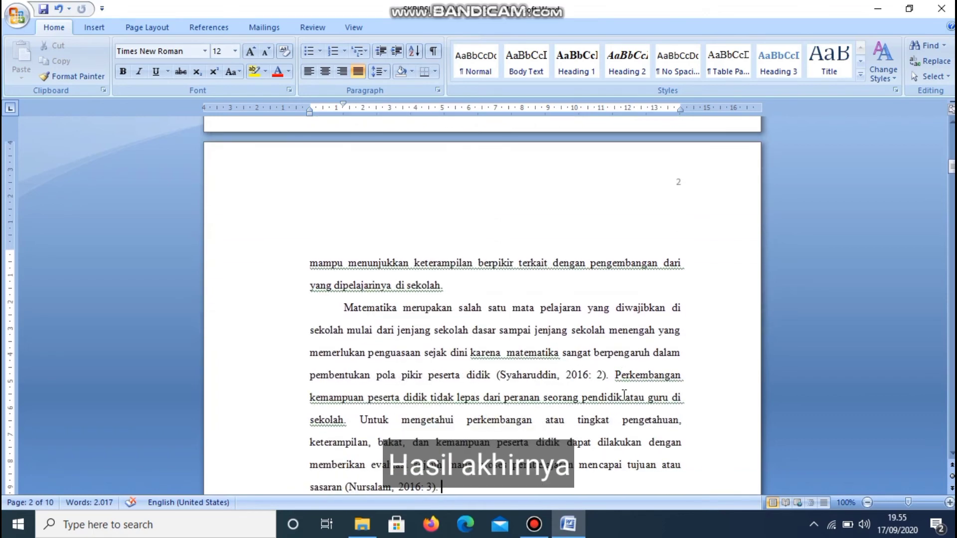
key(Down)
key(Down)
key(Down)
key(Down)
key(Down)
key(Down)
key(Down)
key(Down)
key(Down)
key(Down)
key(Down)
key(Down)
key(Down)
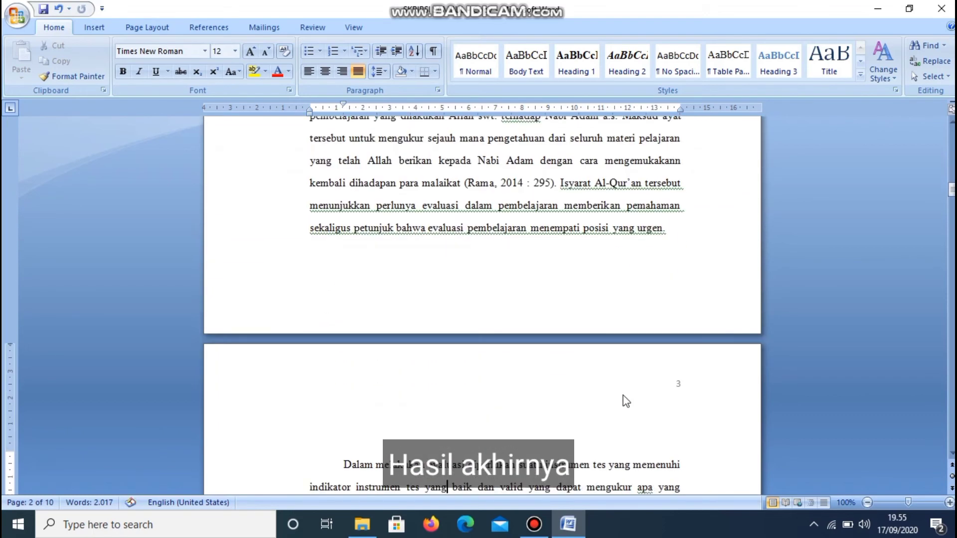
key(Down)
key(Down)
key(Down)
key(Down)
key(Down)
key(Down)
key(Down)
key(Down)
key(Down)
key(Down)
key(Down)
key(Down)
key(Down)
key(Down)
key(Down)
key(Down)
key(Down)
key(Down)
key(Down)
key(Down)
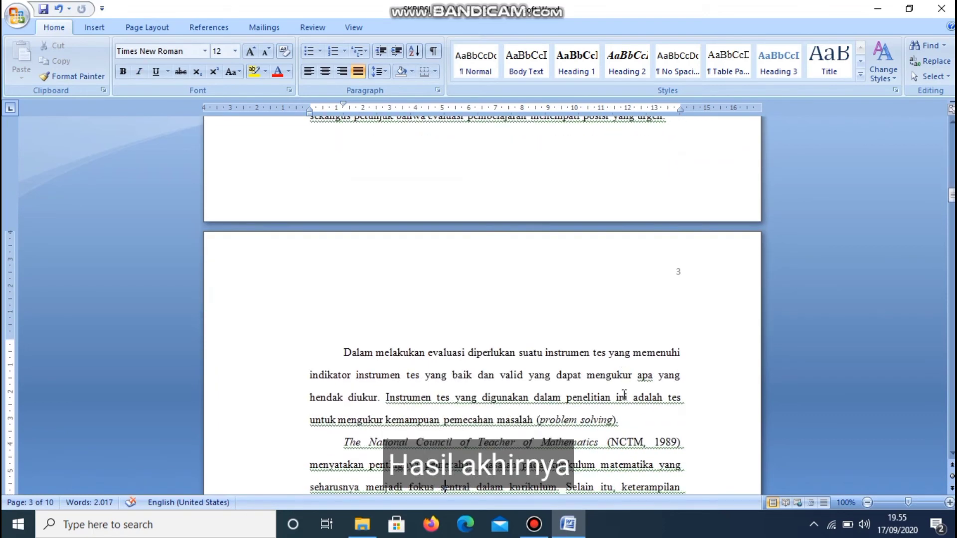
key(Down)
key(Down)
key(Down)
key(Down)
key(Down)
key(Down)
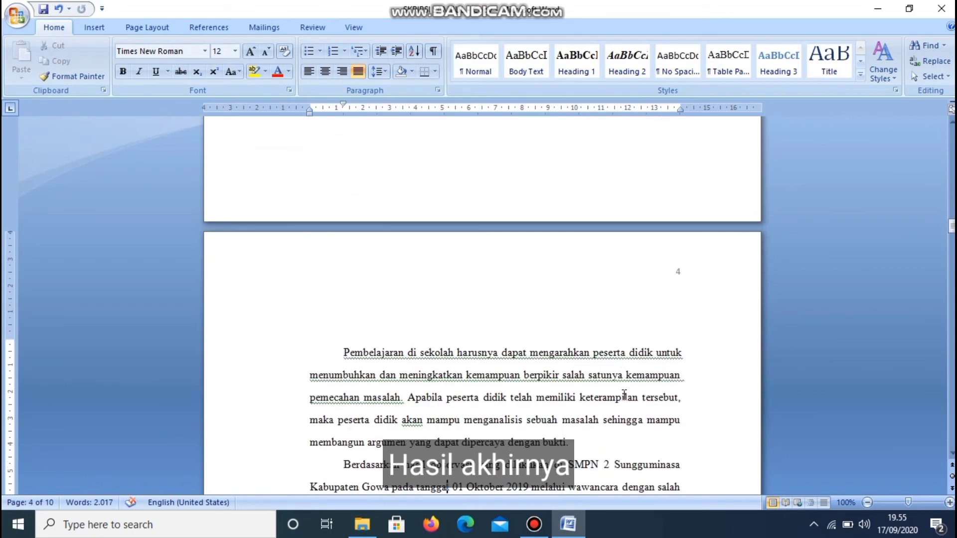
key(Down)
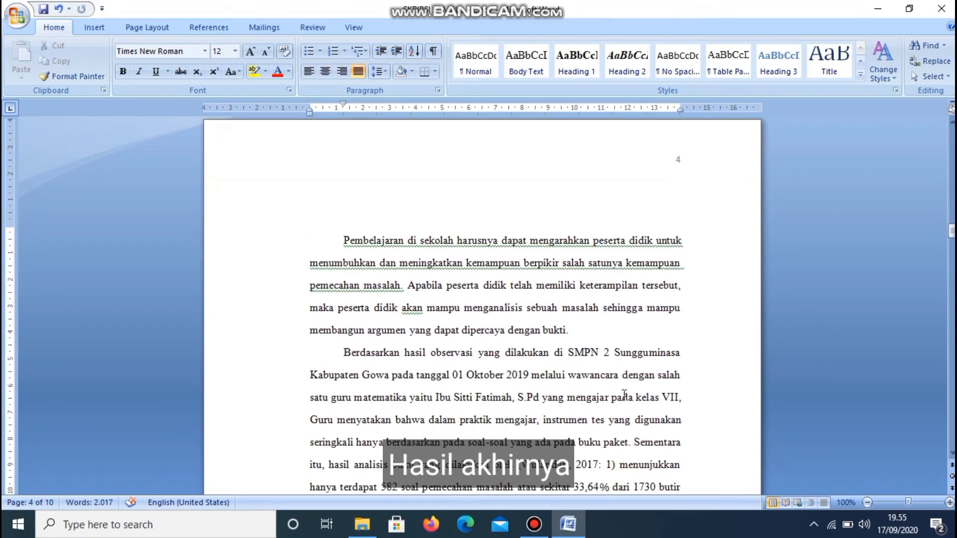
key(Down)
key(Down)
key(Down)
key(Down)
key(Down)
key(Down)
key(Down)
key(Down)
key(Down)
key(Down)
key(Down)
key(Down)
key(Down)
key(Down)
key(Down)
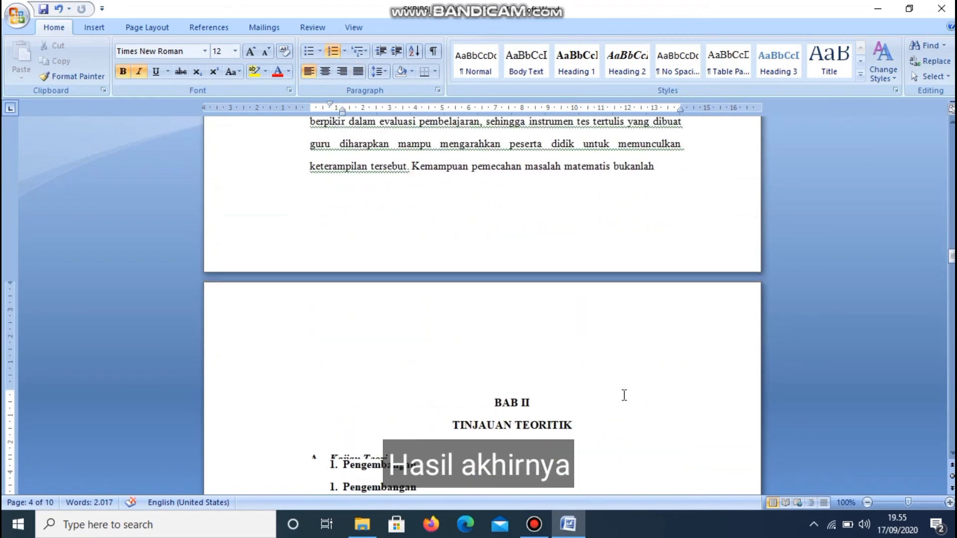
Check the page numbers where BAB II's first page ends and its second page begins
key(Down)
key(Down)
key(Down)
key(Down)
key(Down)
key(Down)
key(Down)
key(Down)
key(Down)
key(Down)
key(Down)
key(Down)
key(Down)
key(Down)
key(Down)
key(Down)
key(Down)
key(Down)
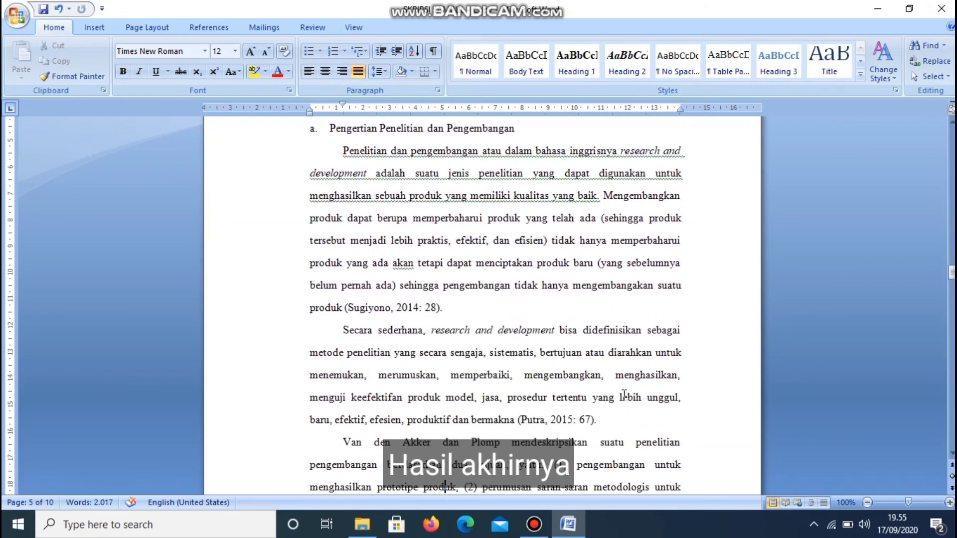
key(Down)
key(Down)
key(Down)
key(Down)
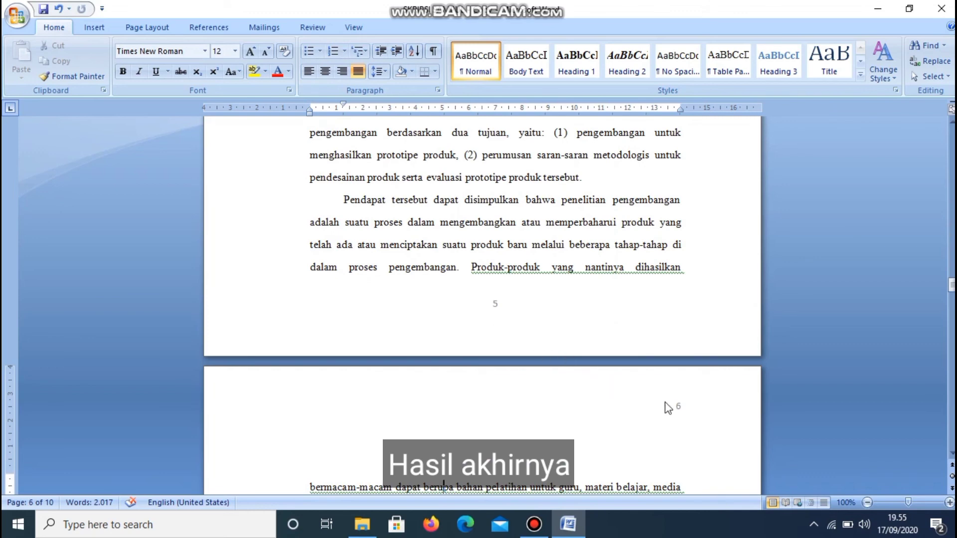
Examine the header page numbers on the remaining BAB II pages, through the Field Test page
key(Down)
key(Down)
key(Down)
key(Down)
key(Down)
key(Down)
key(Down)
key(Down)
key(Down)
key(Down)
key(Down)
key(Down)
key(Down)
key(Down)
key(Down)
key(Down)
key(Down)
key(Down)
key(Down)
key(Down)
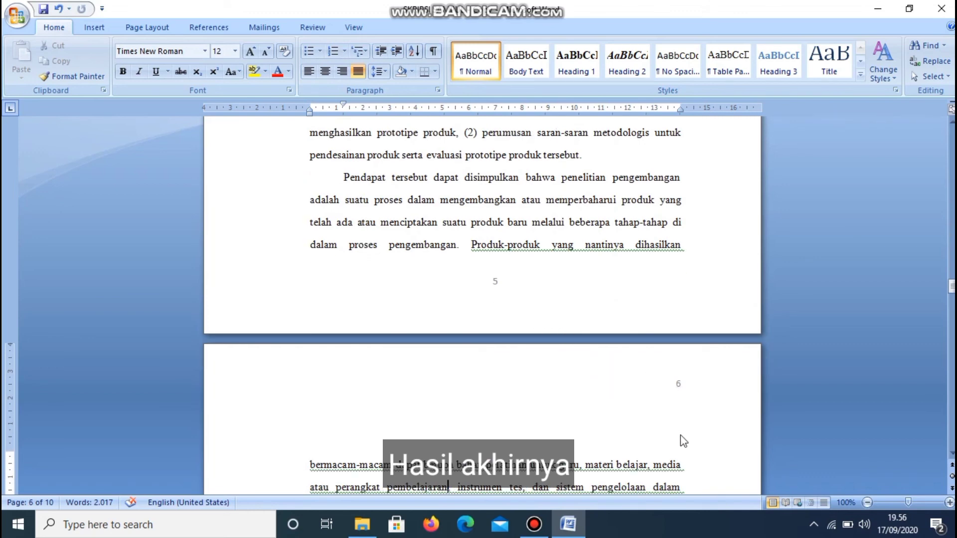
key(Down)
key(Down)
key(Down)
key(Down)
key(Down)
key(Down)
key(Down)
key(Down)
key(Down)
key(Down)
key(Down)
key(Down)
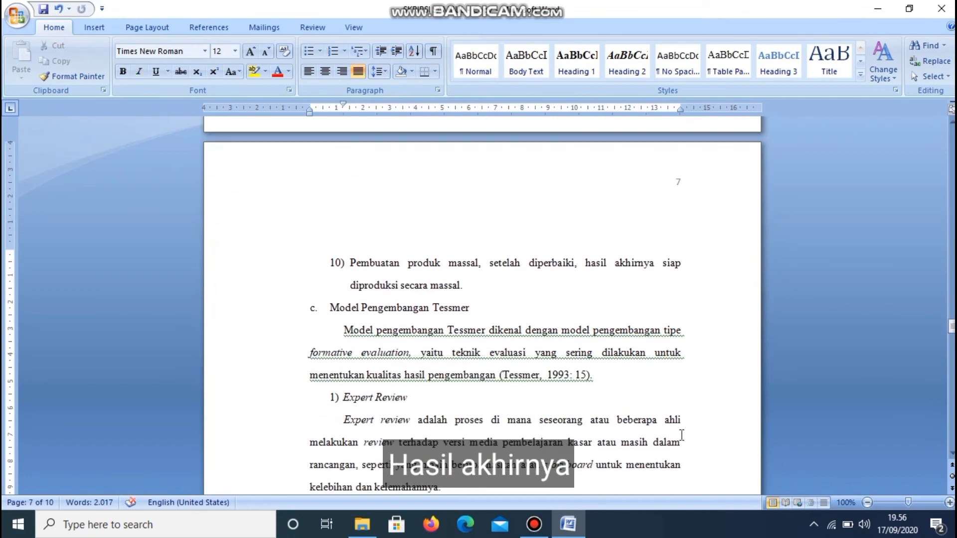
key(Down)
key(Down)
key(Down)
key(Down)
key(Down)
key(Down)
key(Down)
key(Down)
key(Down)
key(Down)
key(Down)
key(Down)
key(Down)
key(Down)
key(Down)
key(Down)
key(Down)
key(Down)
key(Down)
key(Down)
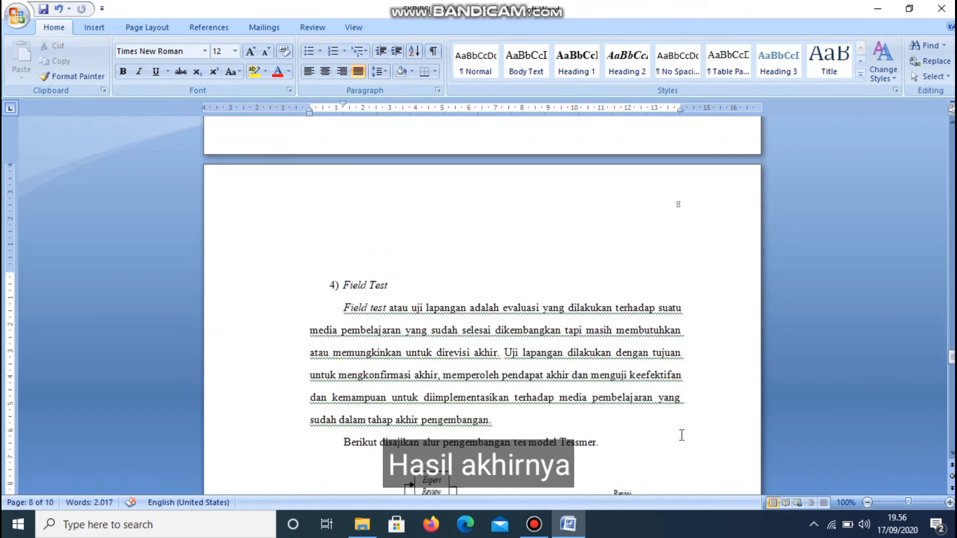
key(Down)
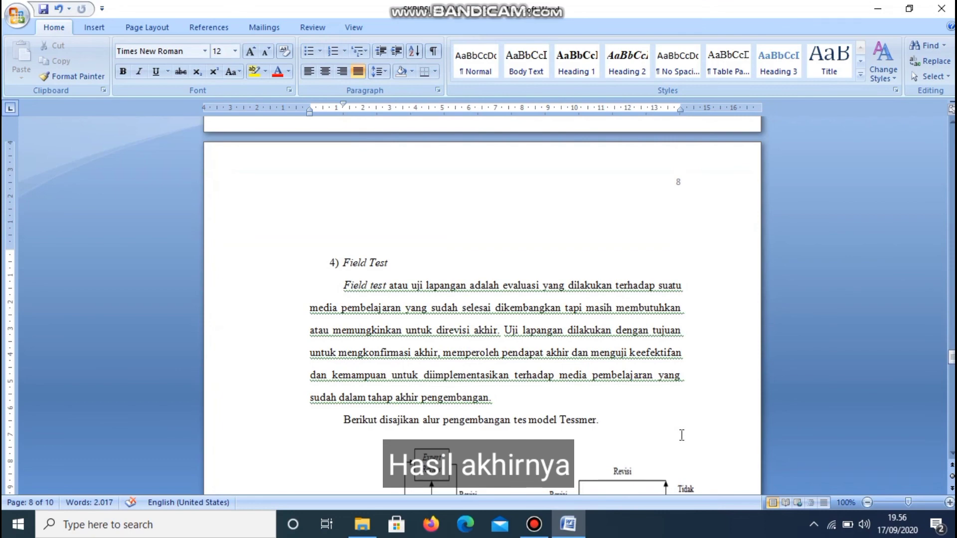
Review the page numbering of the DAFTAR PUSTAKA section, from its first page's footer to its second page's header
key(Down)
key(Down)
key(Down)
key(Down)
key(Down)
key(Down)
key(Down)
key(Down)
key(Down)
key(Down)
key(Down)
key(Down)
key(Down)
key(Down)
key(Down)
key(Down)
key(Down)
key(Down)
key(Down)
key(Down)
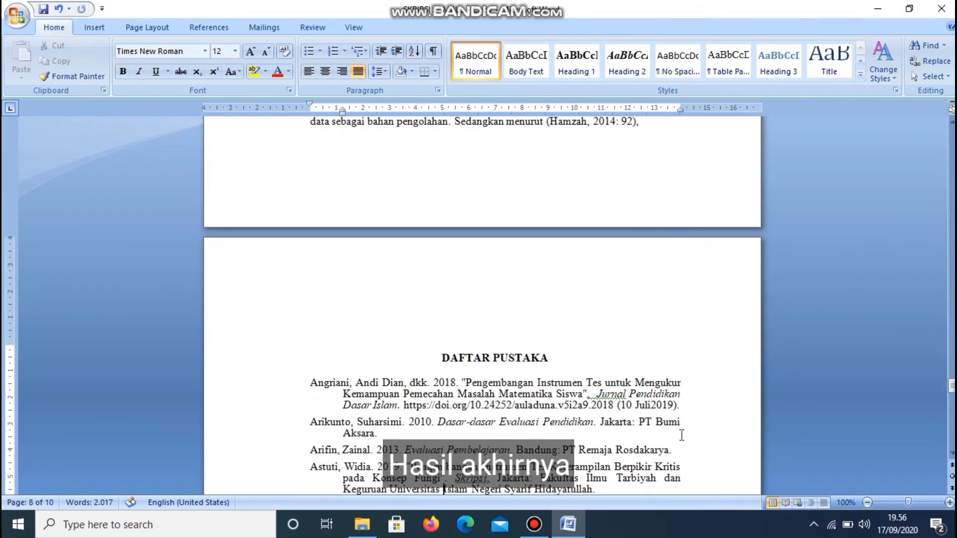
key(Down)
key(Down)
key(Down)
key(Down)
key(Down)
key(Down)
key(Down)
key(Down)
key(Down)
key(Down)
key(Down)
key(Down)
key(Down)
key(Down)
key(Down)
key(Down)
key(Down)
key(Down)
key(Down)
key(Down)
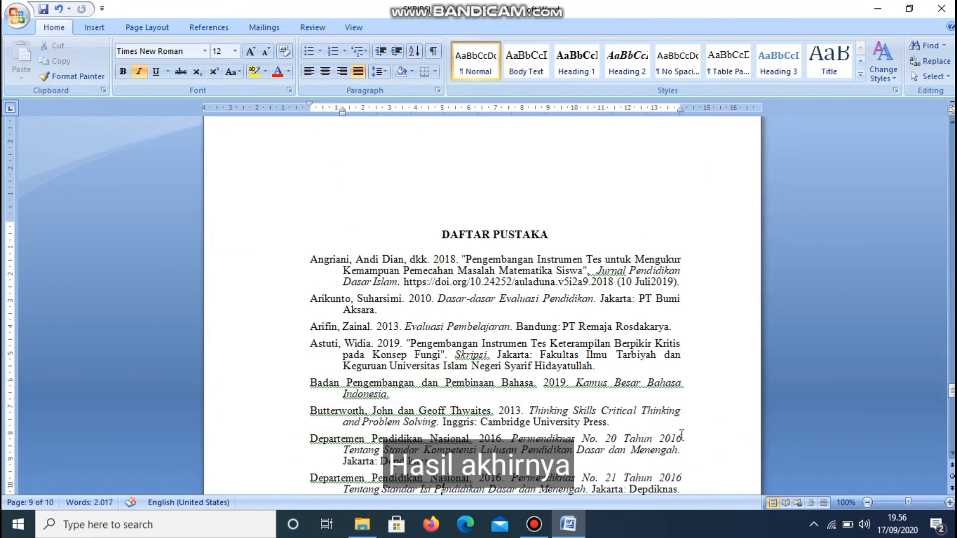
key(Down)
key(Down)
key(Down)
key(Down)
key(Down)
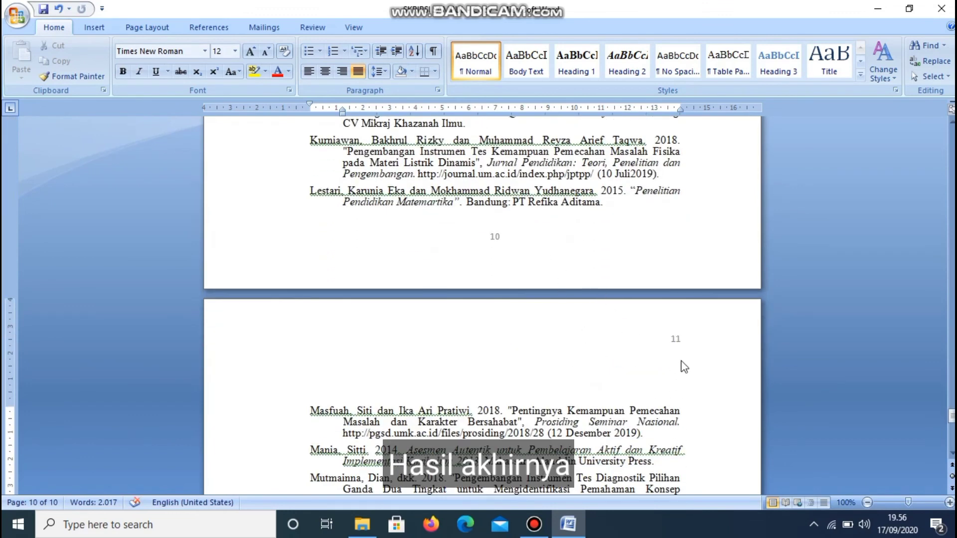
key(Down)
key(Down)
key(Down)
key(Down)
key(Down)
key(Down)
key(Down)
key(Down)
key(Down)
key(Down)
key(Down)
key(Down)
key(Down)
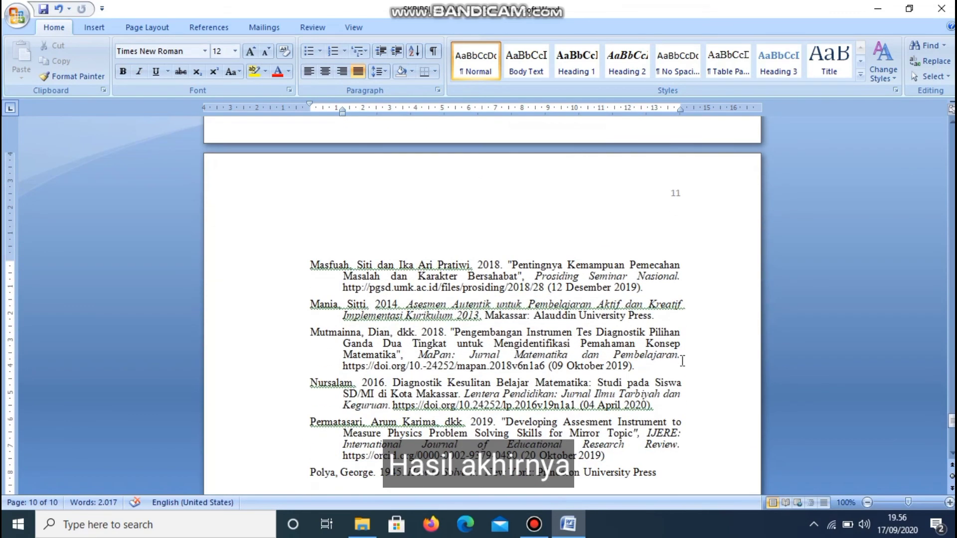